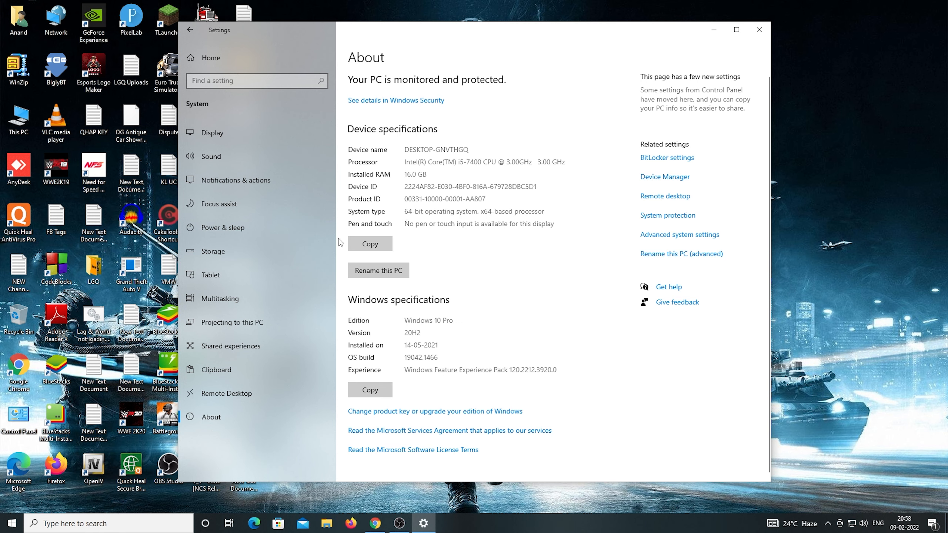
# Step: Minimize the system information window, switch to Chrome and download the VirtualBox 6.1.32 installer for Windows hosts
pyautogui.click(714, 30)
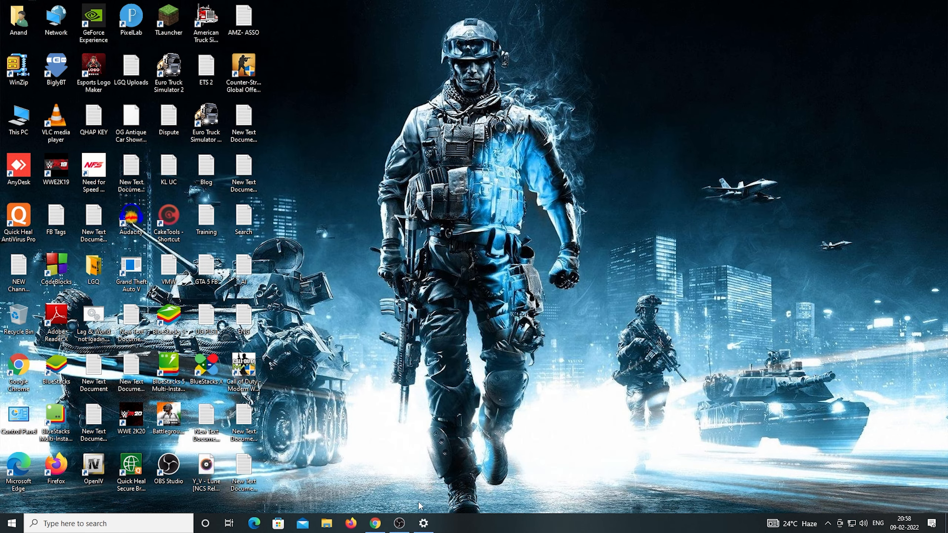
pyautogui.click(375, 523)
pyautogui.click(136, 211)
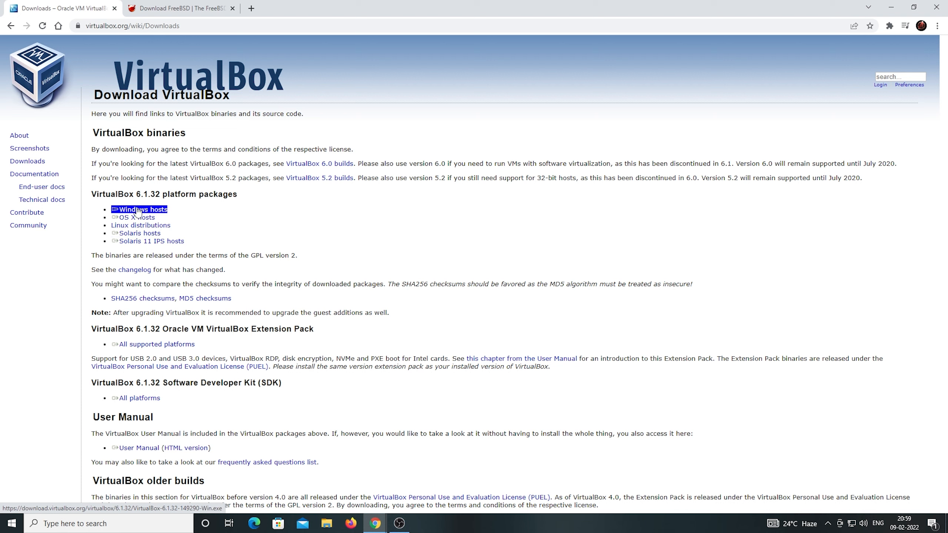
pyautogui.click(137, 211)
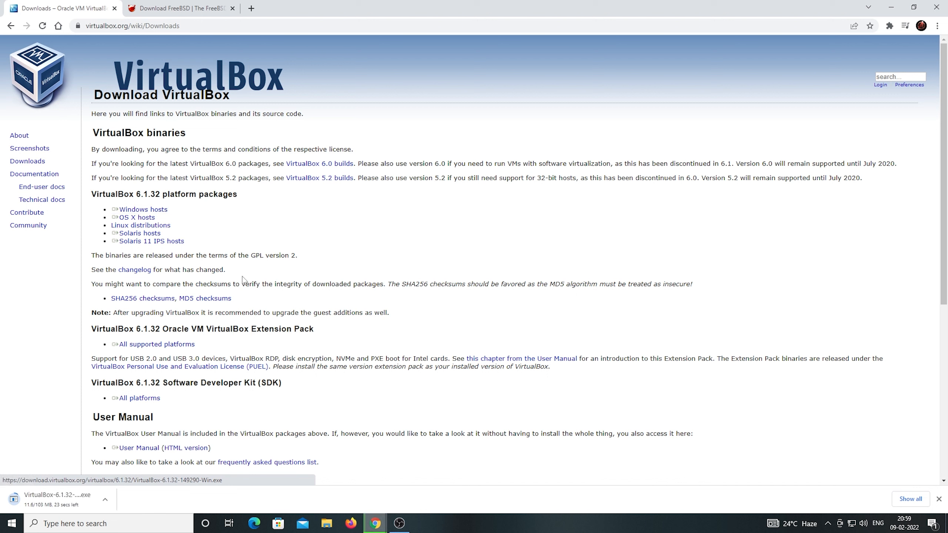
# Step: Download FreeBSD-13.0-RELEASE-amd64-disc1.iso from the amd64 installer images of FreeBSD 13.0-RELEASE on the FreeBSD site
pyautogui.click(188, 9)
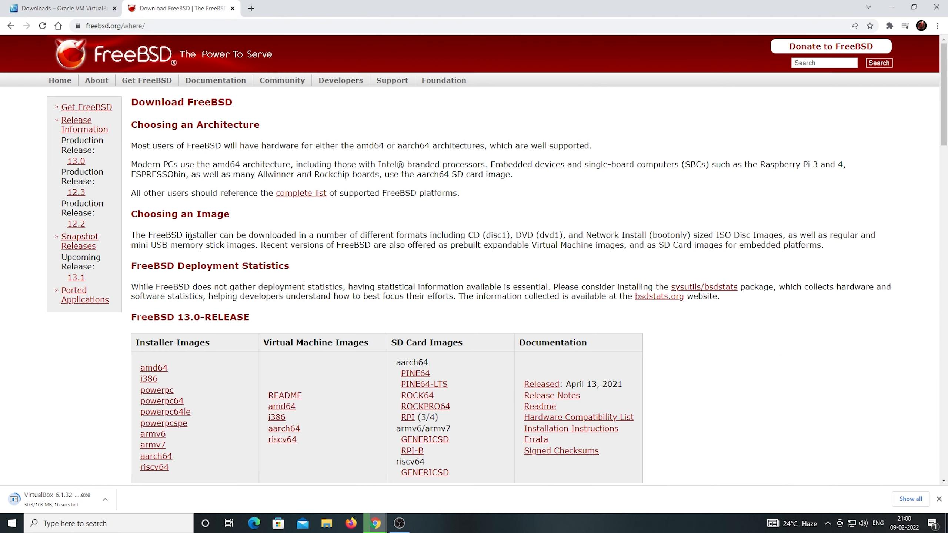
pyautogui.scroll(-2, 231, 163)
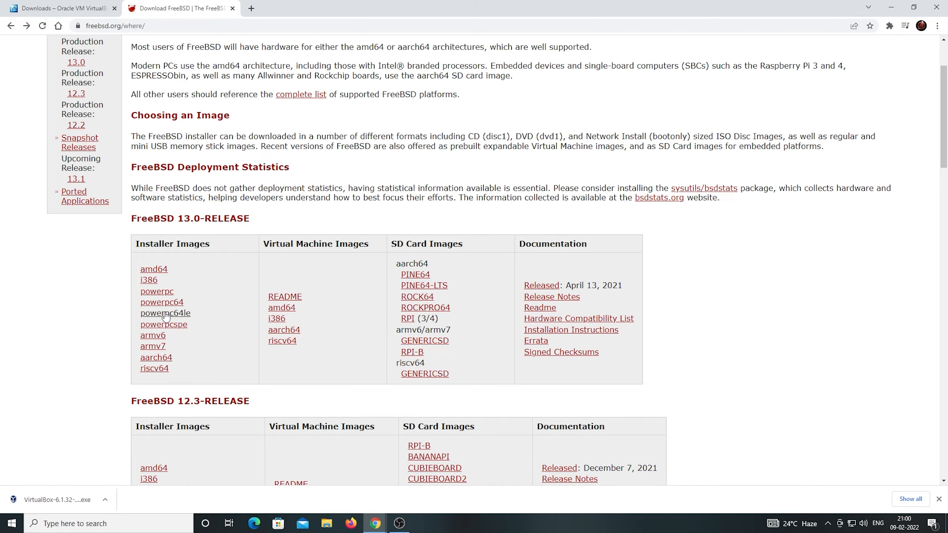
pyautogui.scroll(2, 158, 309)
pyautogui.scroll(-5, 156, 301)
pyautogui.scroll(-10, 158, 302)
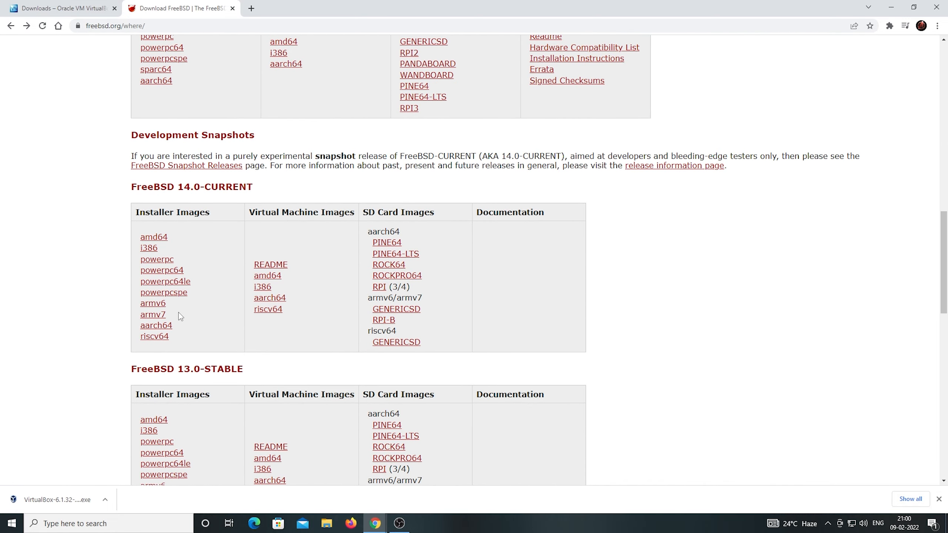
pyautogui.scroll(8, 178, 312)
pyautogui.scroll(8, 183, 317)
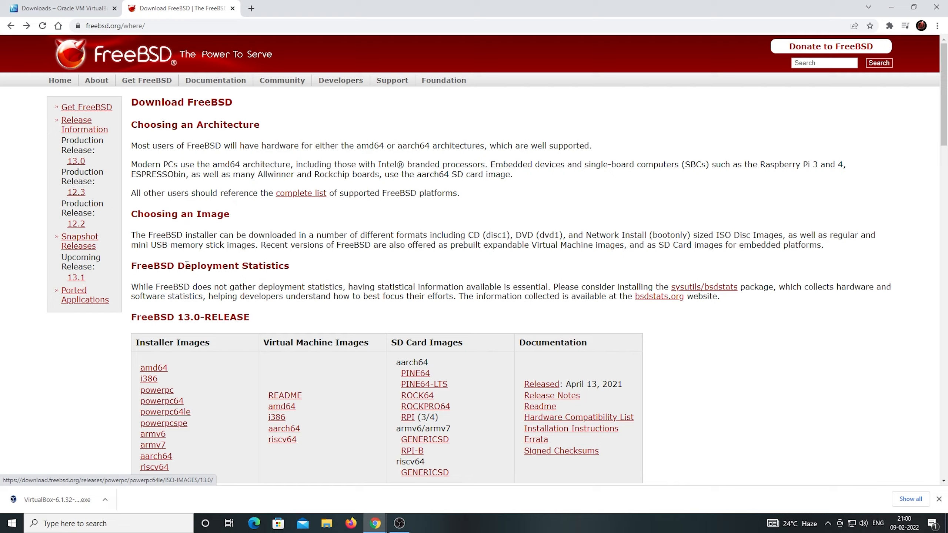
pyautogui.scroll(-3, 205, 242)
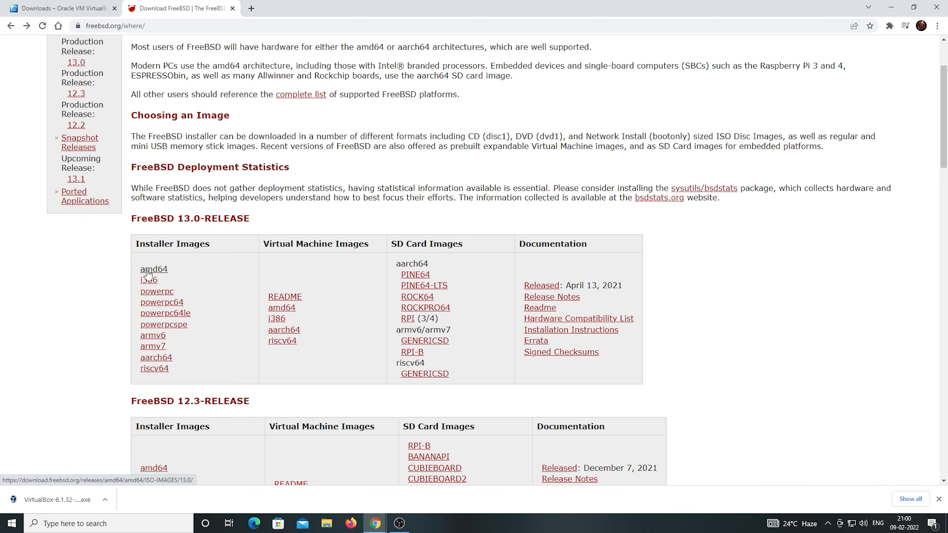
pyautogui.click(160, 273)
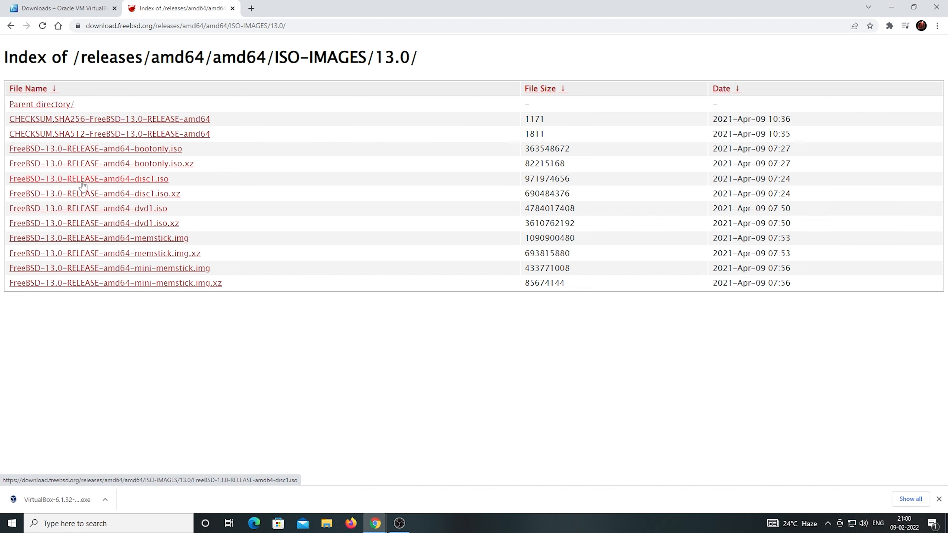
pyautogui.click(112, 183)
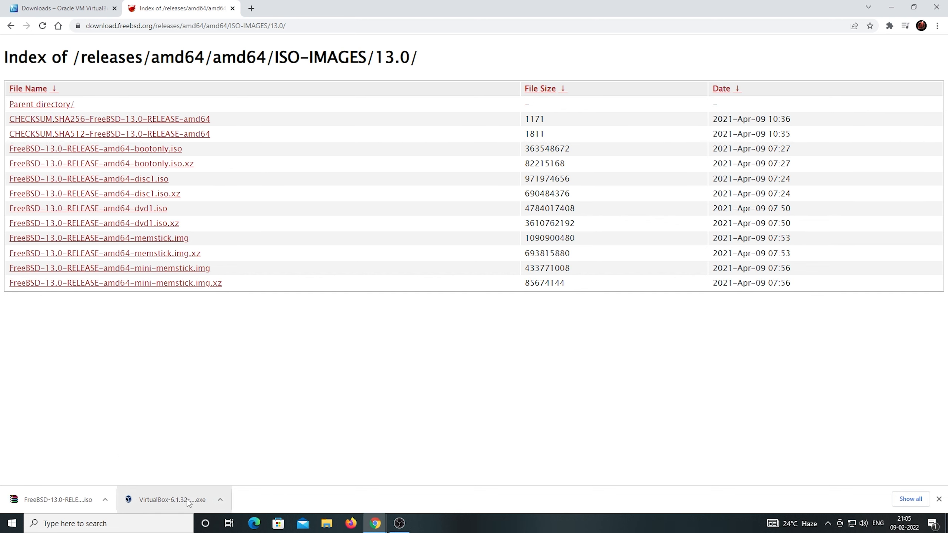
# Step: Run the downloaded VirtualBox installer with all default options, accept the network interruption, and start VirtualBox on finishing
pyautogui.rightClick(186, 499)
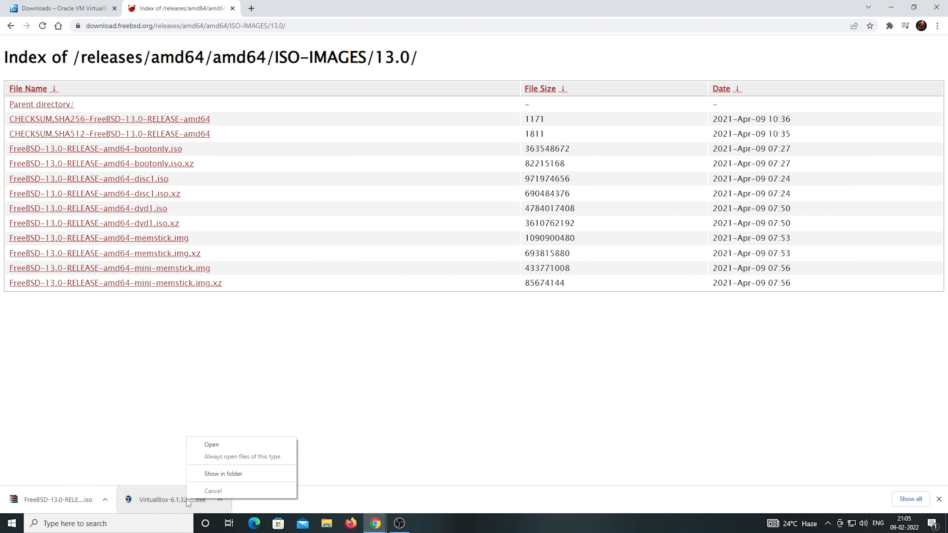
pyautogui.click(208, 445)
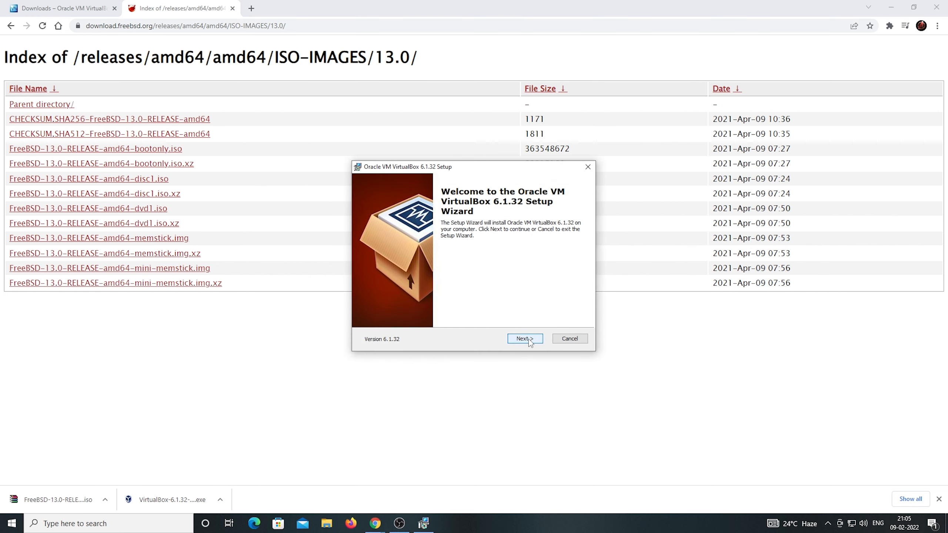
pyautogui.click(527, 339)
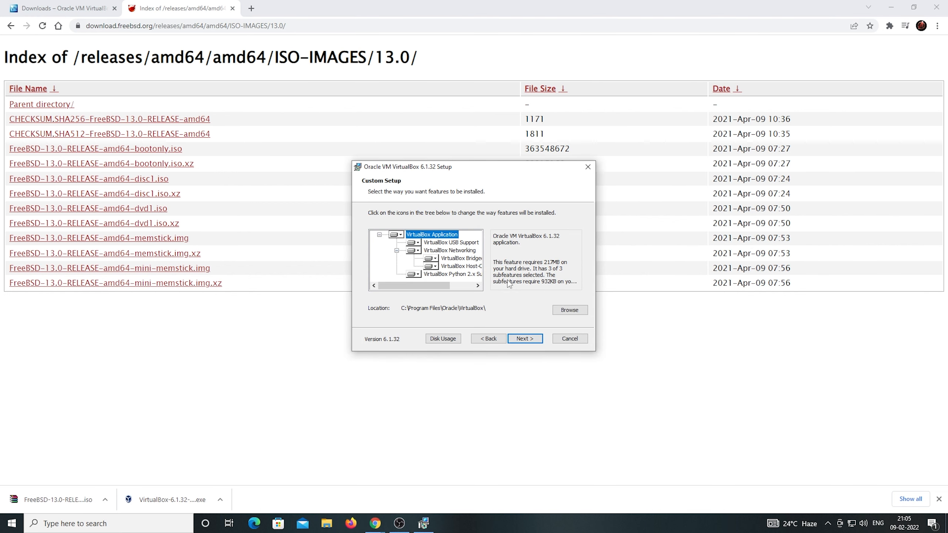
pyautogui.click(522, 343)
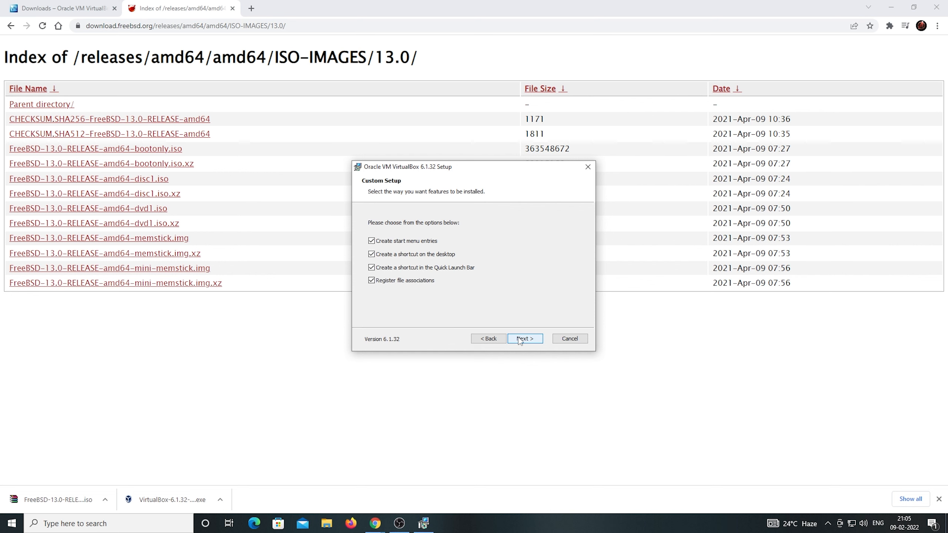
pyautogui.click(520, 341)
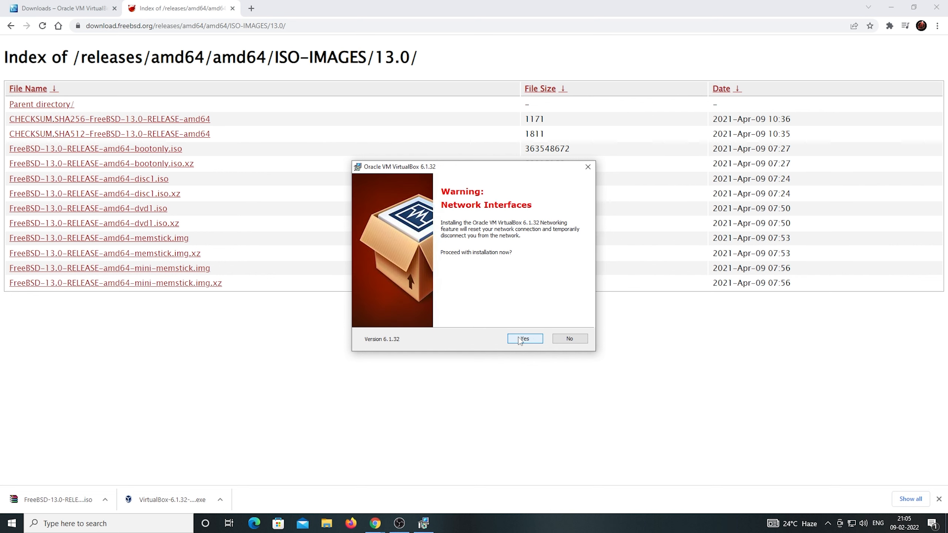
pyautogui.click(520, 341)
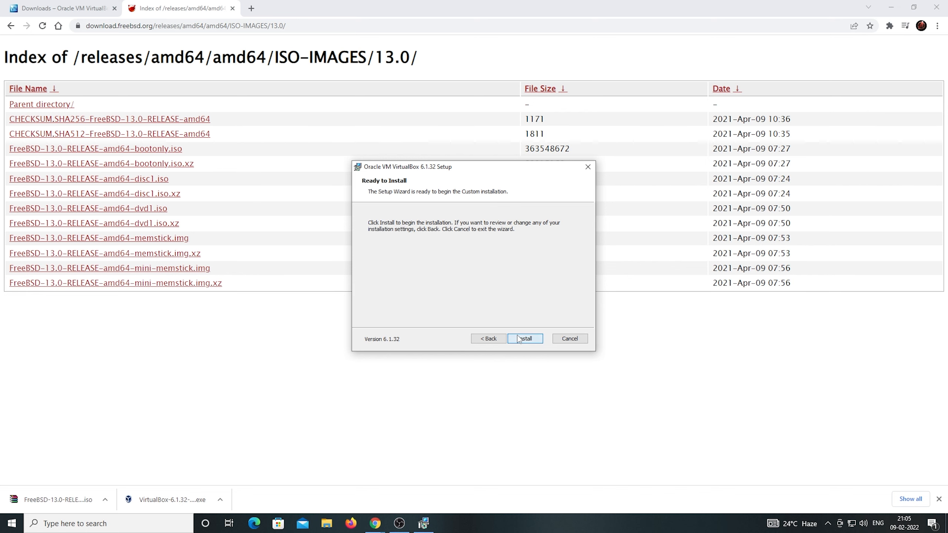
pyautogui.click(519, 339)
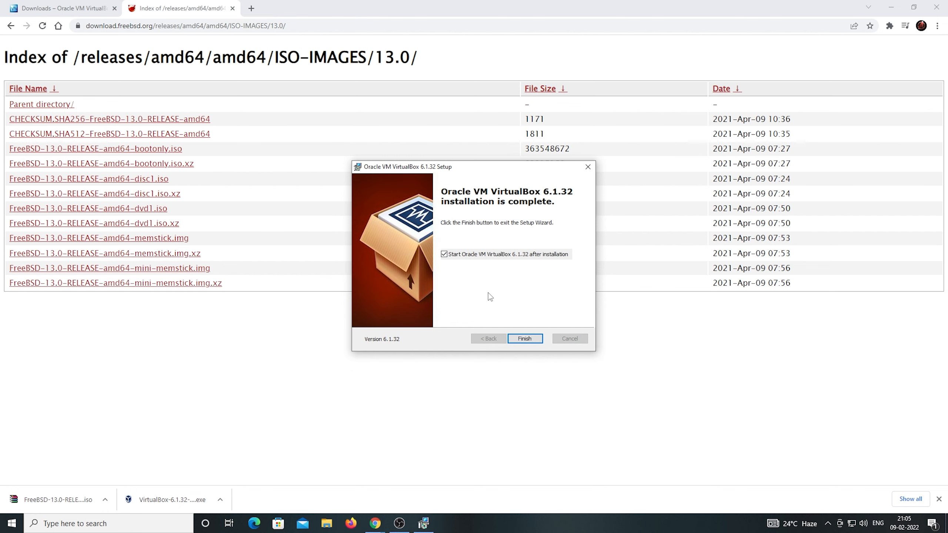
pyautogui.click(525, 338)
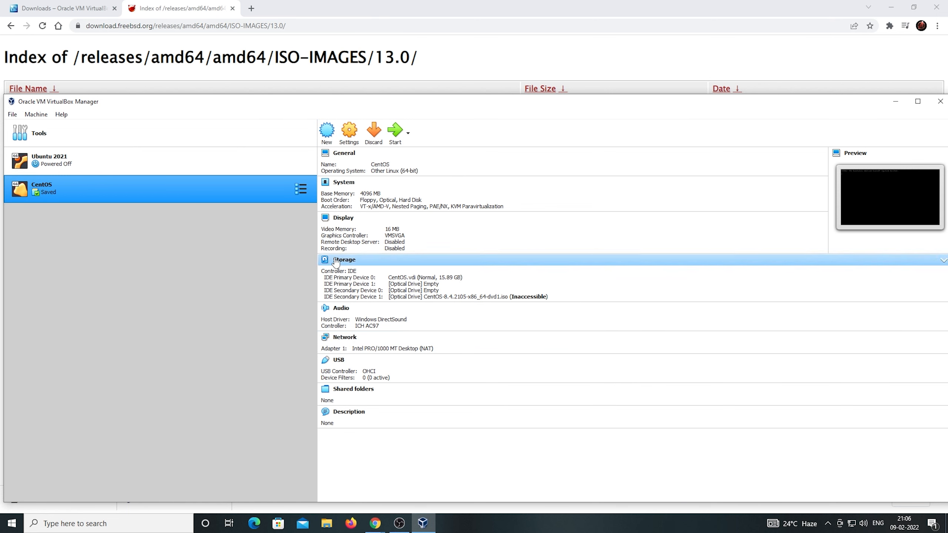
# Step: Begin a new virtual machine named FreeBSD with type BSD and version FreeBSD (64-bit)
pyautogui.click(327, 131)
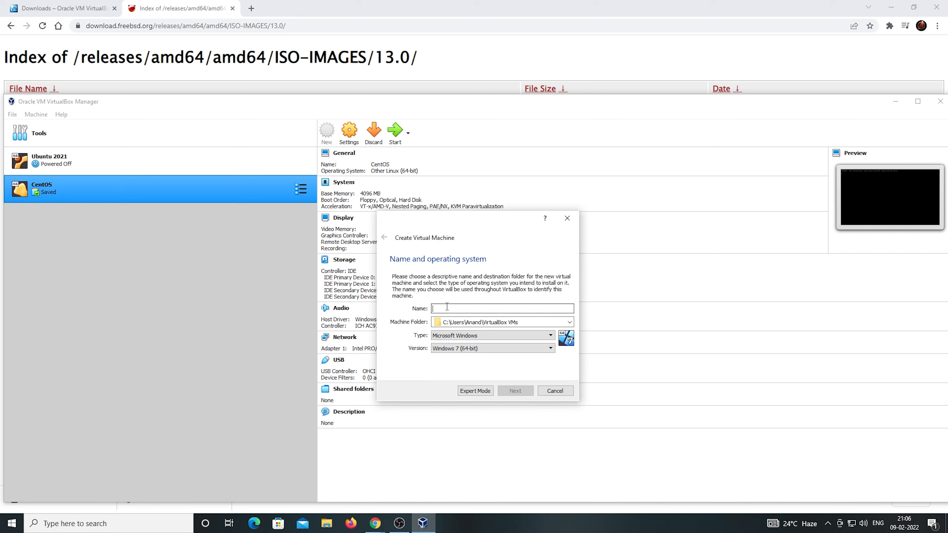
pyautogui.write('FreeBSD')
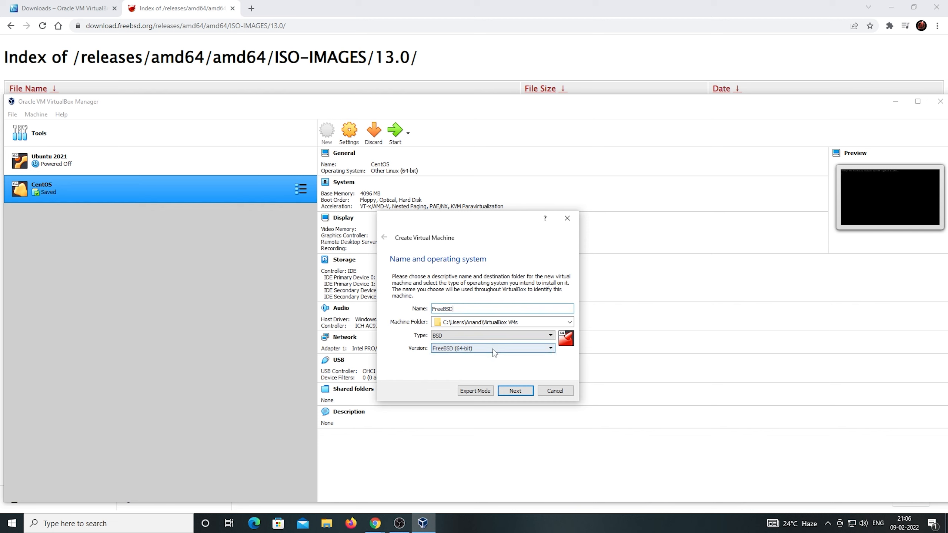
pyautogui.click(491, 335)
pyautogui.click(488, 364)
pyautogui.click(481, 348)
pyautogui.click(470, 360)
pyautogui.click(515, 391)
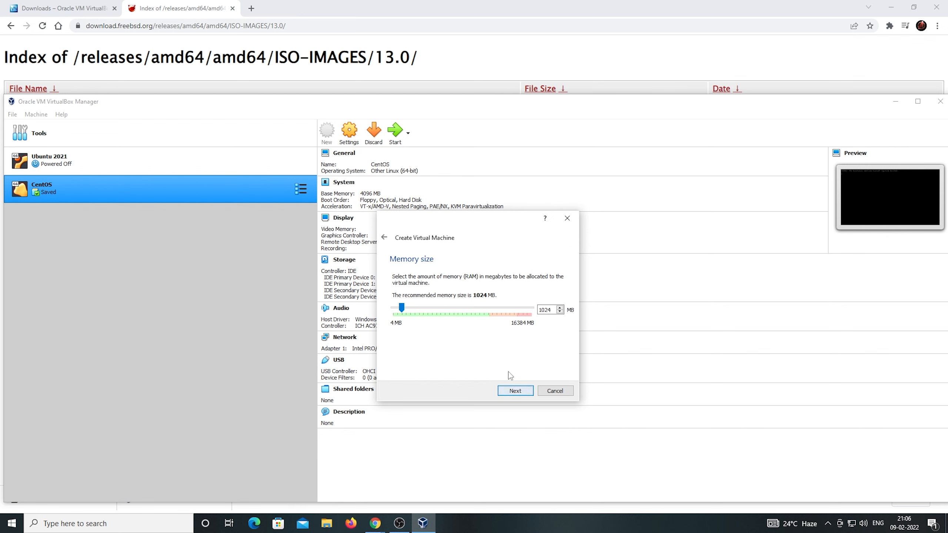
# Step: Raise the new virtual machine's memory above the recommended size and continue to the hard disk options
pyautogui.click(413, 309)
pyautogui.click(416, 310)
pyautogui.click(515, 391)
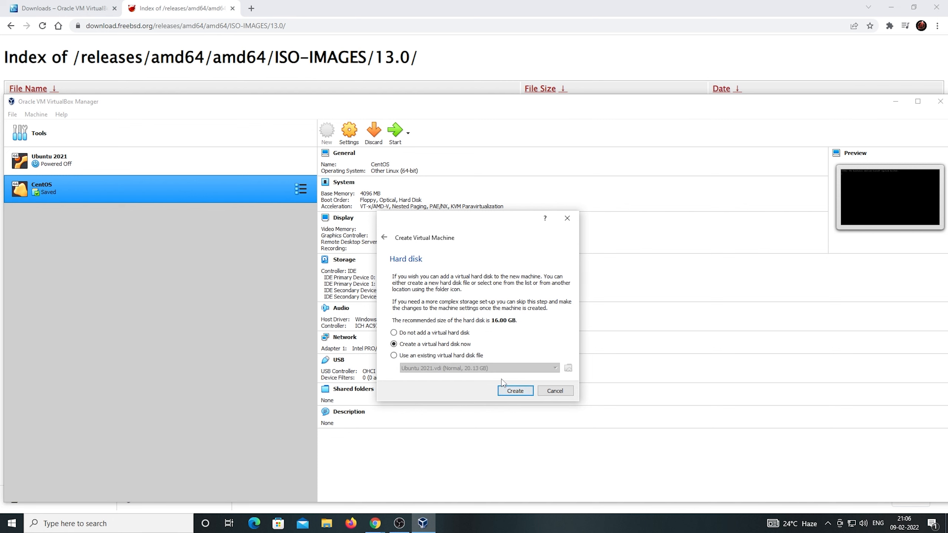
# Step: Create a dynamically allocated 16.00 GB VDI virtual hard disk for the FreeBSD machine in the default location
pyautogui.click(516, 392)
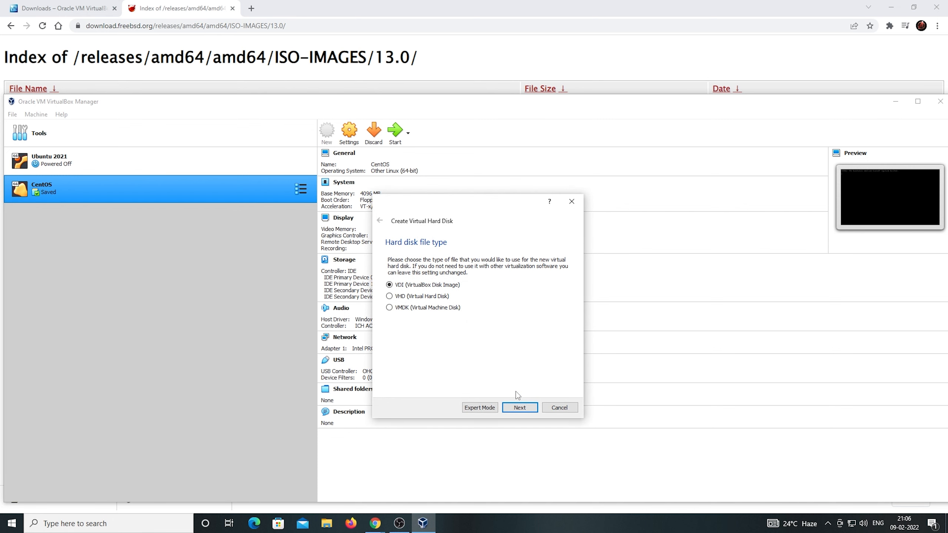
pyautogui.click(519, 408)
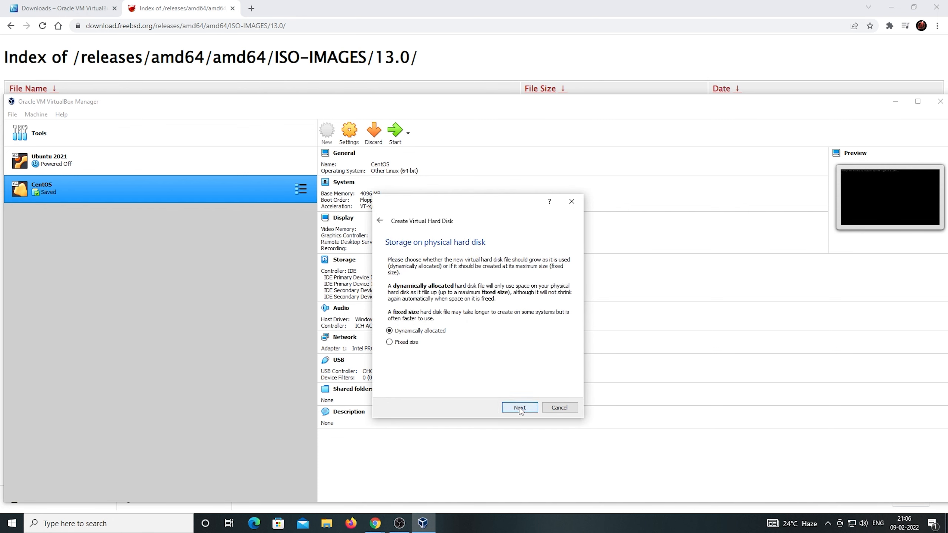
pyautogui.click(519, 408)
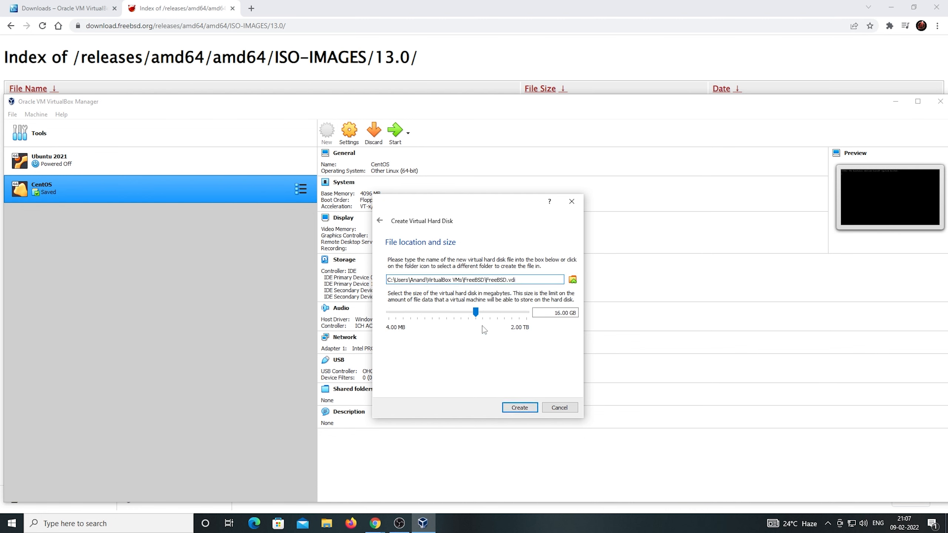
pyautogui.click(522, 406)
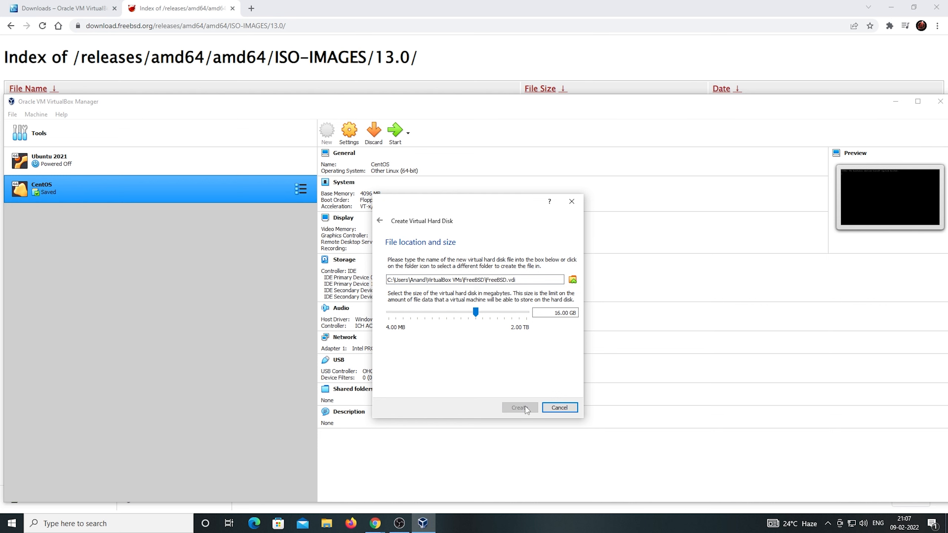
# Step: Start the FreeBSD machine with FreeBSD-13.0-RELEASE-amd64-disc1.iso as its start-up disk and take its display out of full-screen mode
pyautogui.click(394, 130)
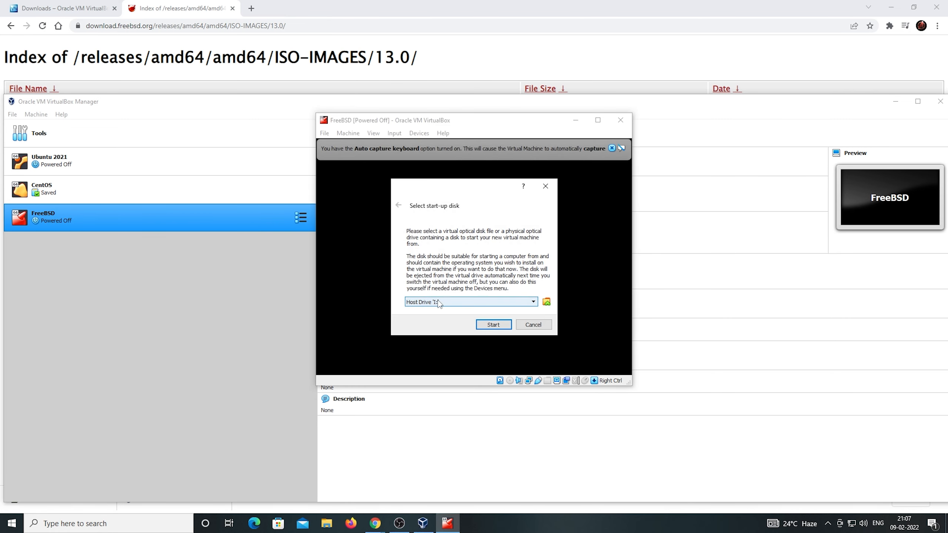
pyautogui.click(546, 302)
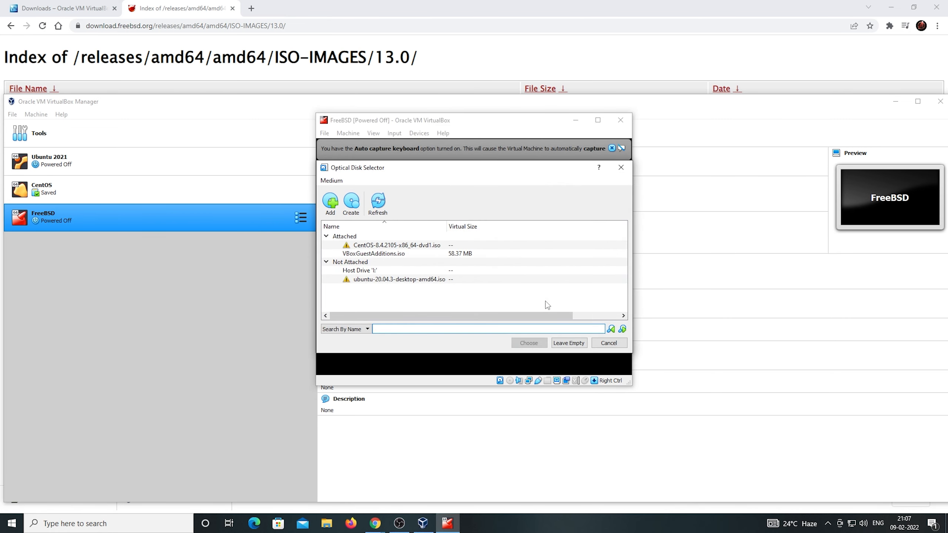
pyautogui.click(331, 202)
pyautogui.click(448, 262)
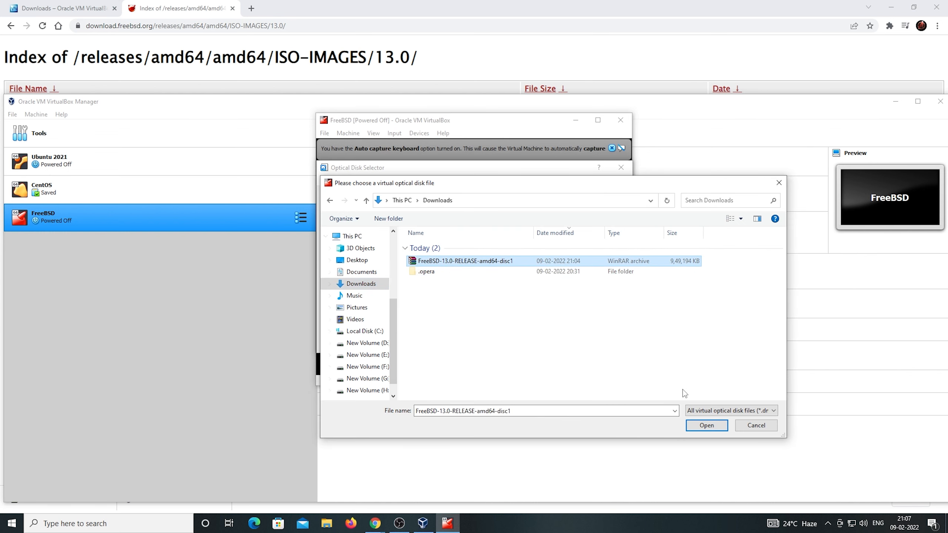
pyautogui.click(708, 427)
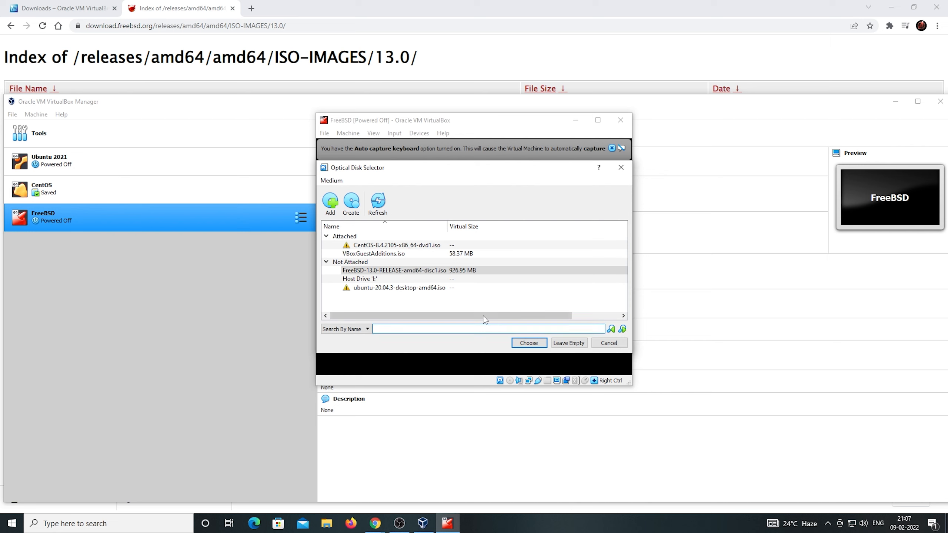
pyautogui.click(529, 343)
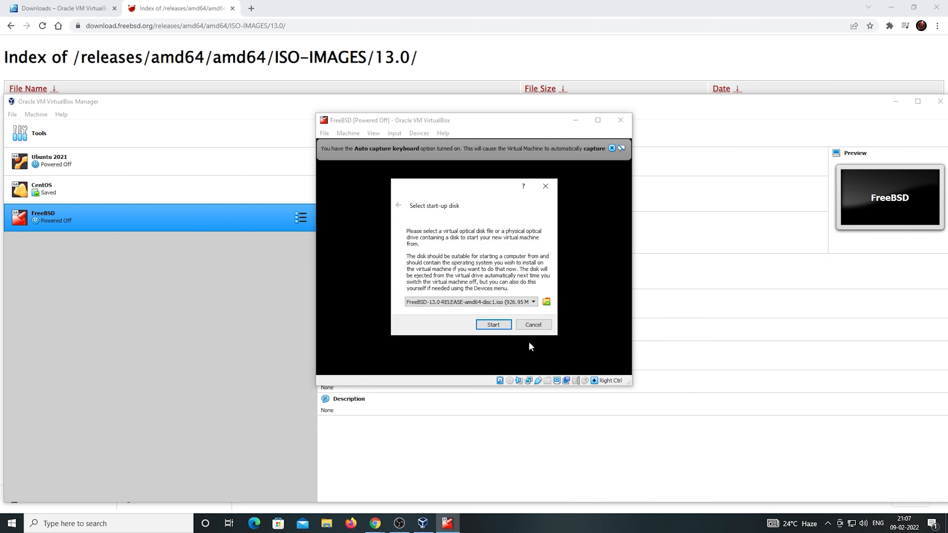
pyautogui.click(492, 324)
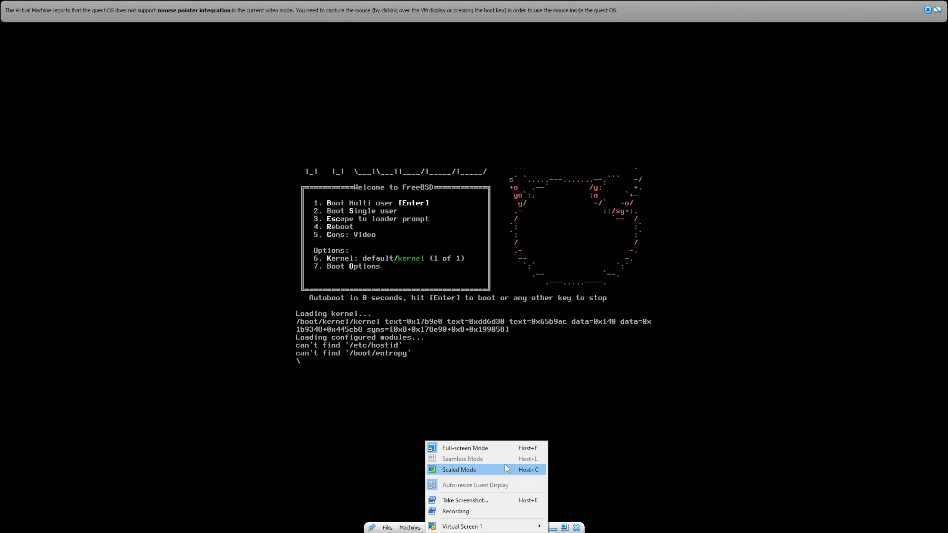
pyautogui.click(505, 448)
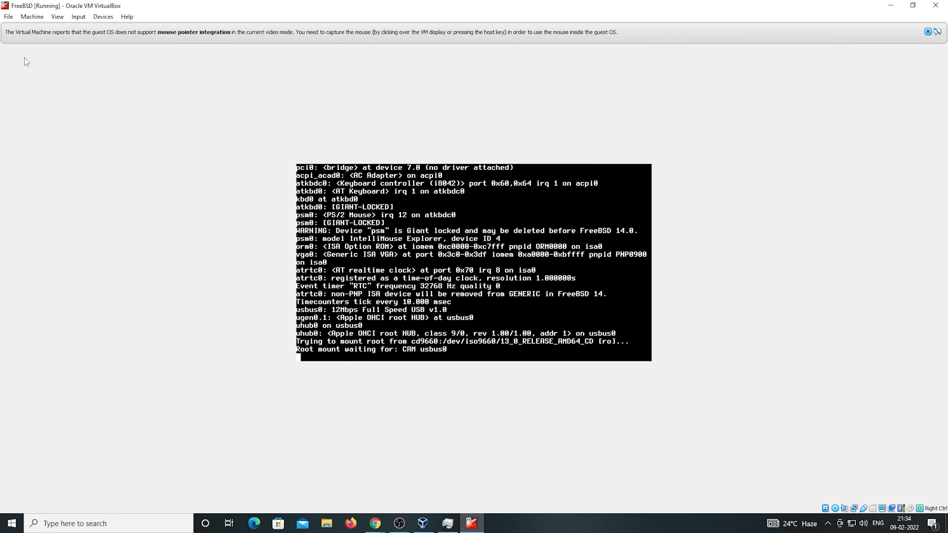
pyautogui.click(86, 19)
pyautogui.click(107, 18)
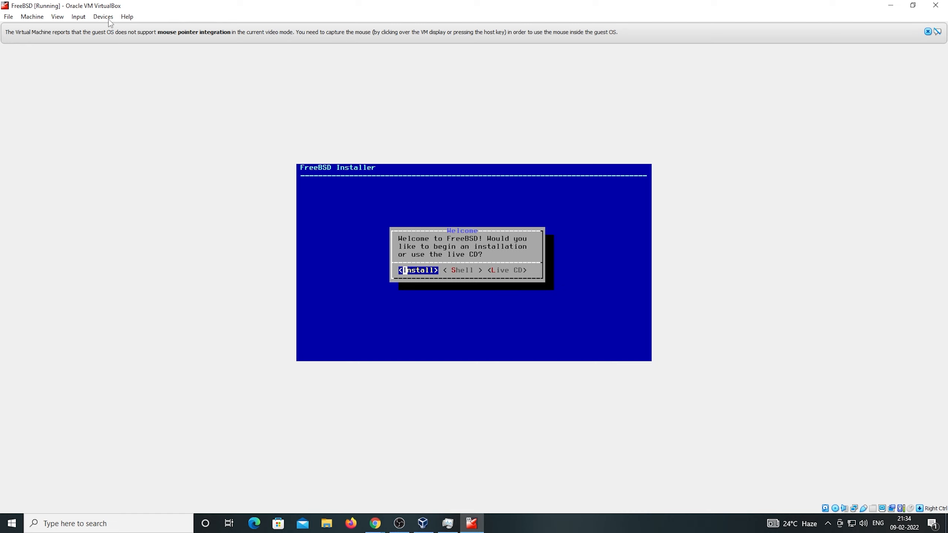
pyautogui.click(121, 18)
pyautogui.click(123, 18)
pyautogui.click(8, 17)
pyautogui.moveTo(27, 16)
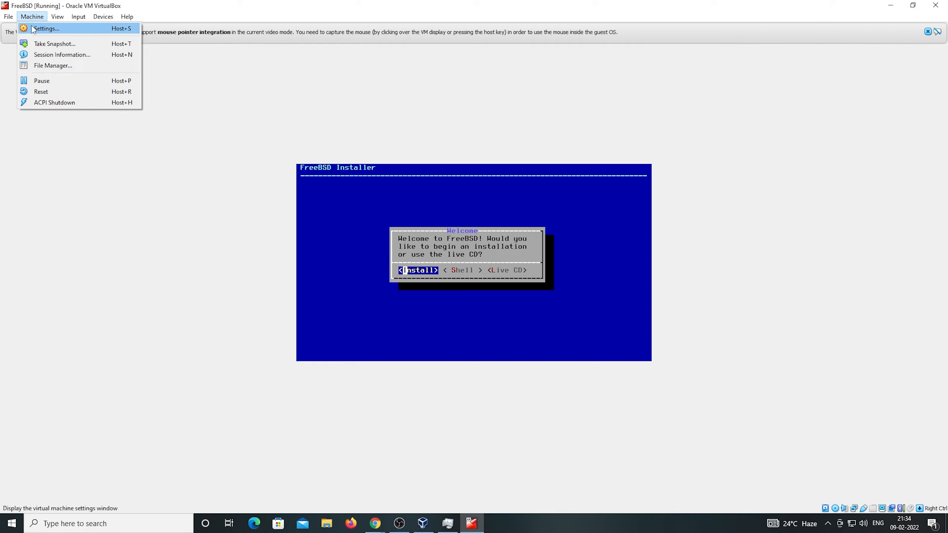
pyautogui.click(32, 28)
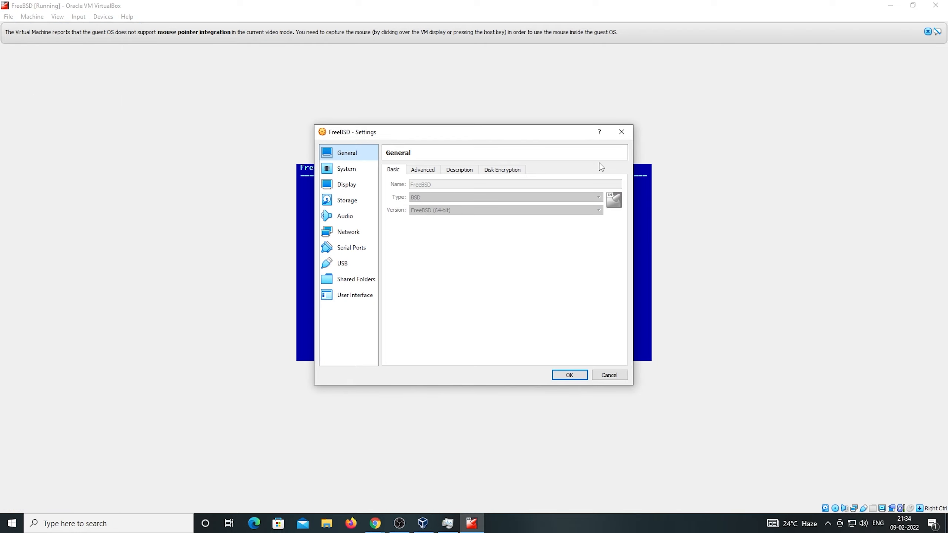
pyautogui.click(620, 132)
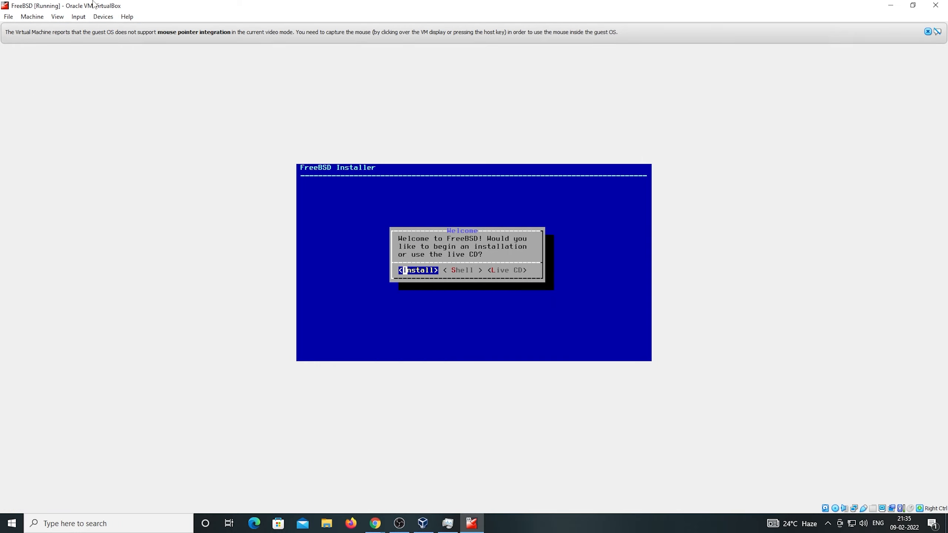
# Step: Begin the FreeBSD installation with the default keymap, the hostname host and the preselected optional system components
pyautogui.click(393, 254)
pyautogui.press('Return')
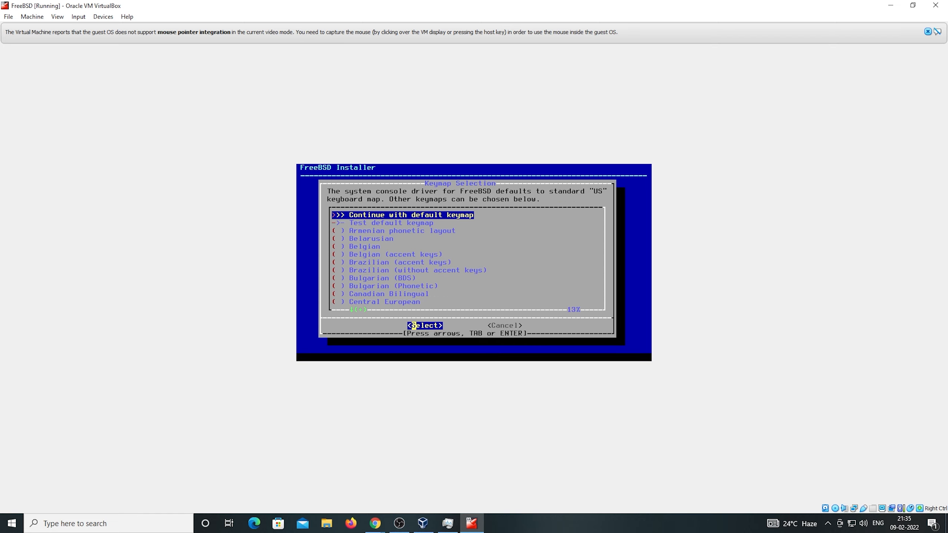
pyautogui.press('Return')
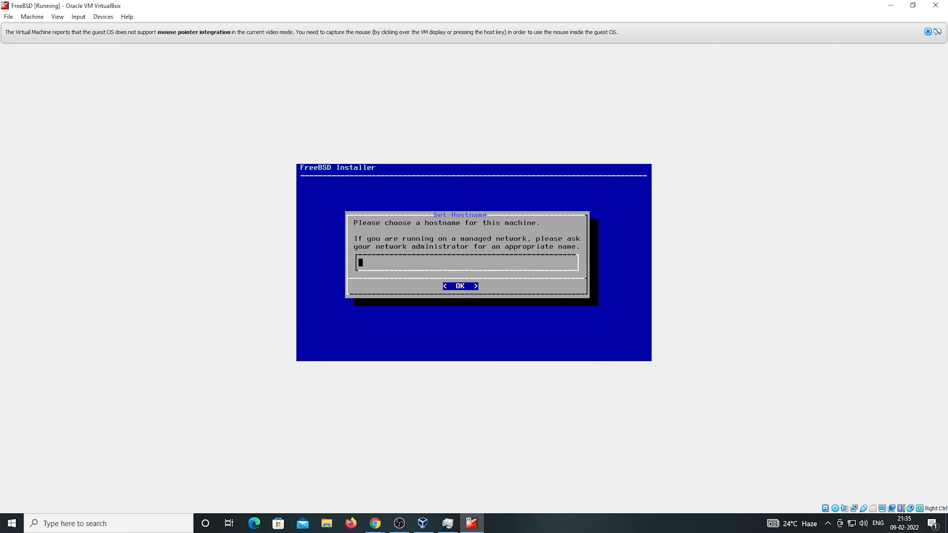
pyautogui.write('host')
pyautogui.press('Return')
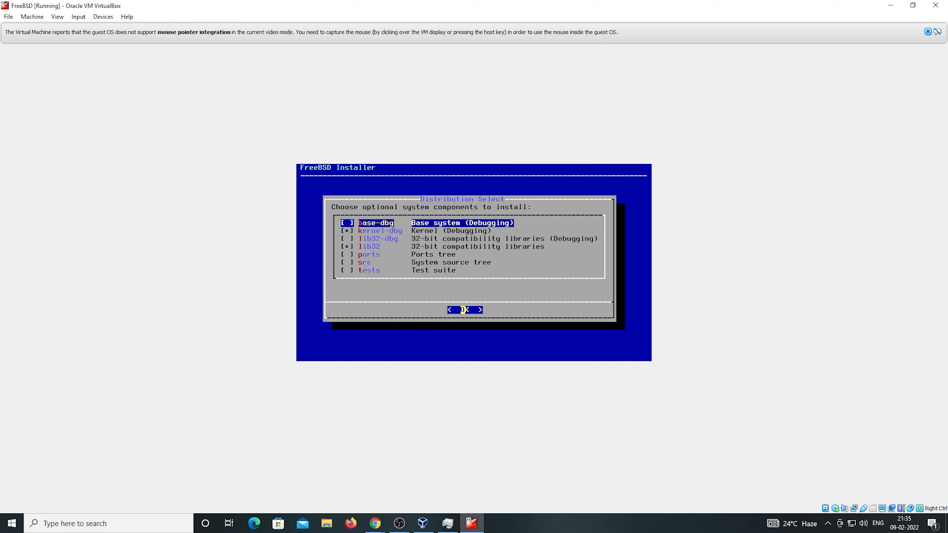
pyautogui.press('Return')
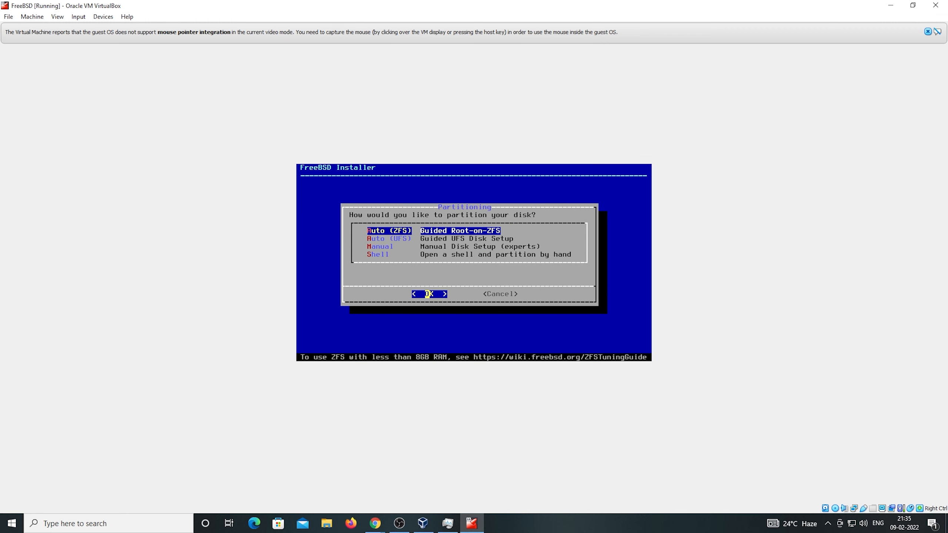
# Step: Partition the entire ada0 disk with the guided Auto (UFS) setup and MBR scheme, and commit the layout to start installing
pyautogui.press('Down')
pyautogui.press('Return')
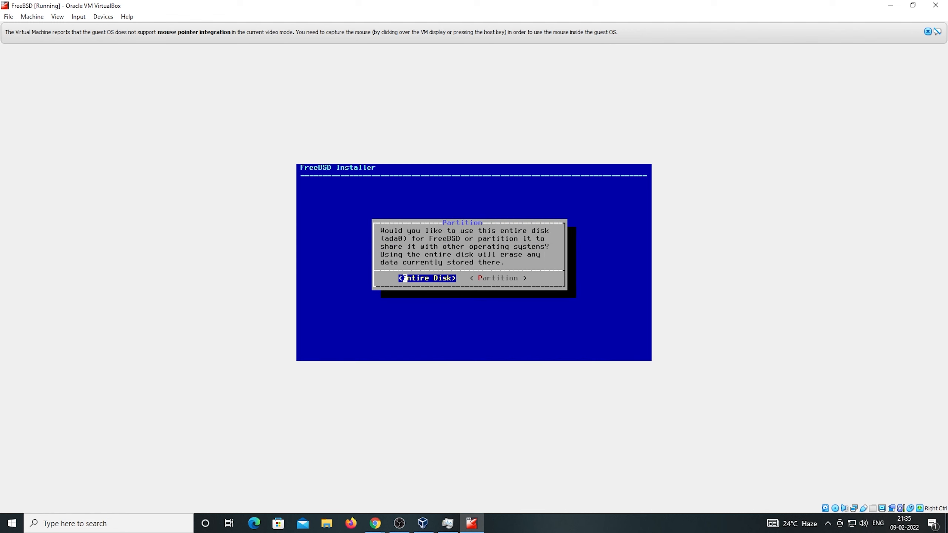
pyautogui.press('Return')
pyautogui.press('Return')
pyautogui.press('Return')
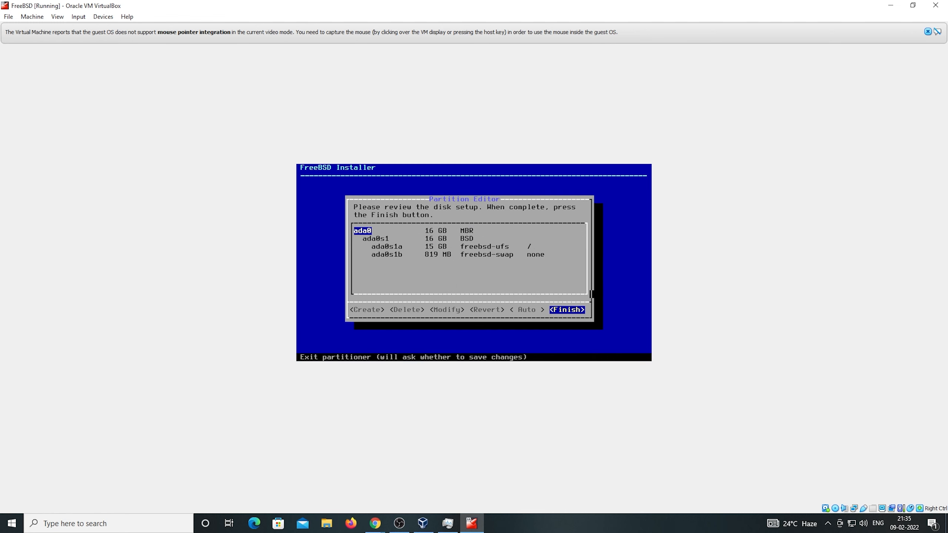
pyautogui.press('Return')
pyautogui.press('Return')
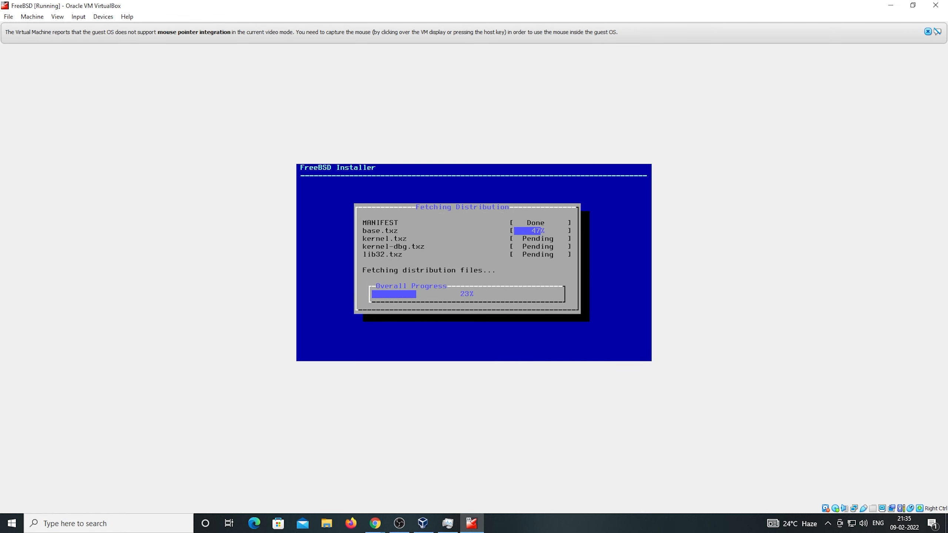
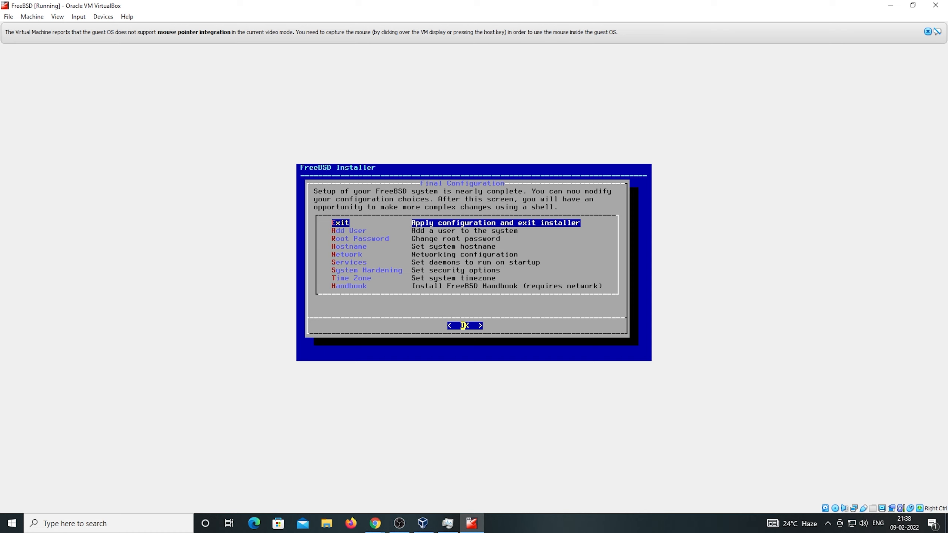
# Step: Apply the final configuration, exit the installer without opening a shell, and reboot
pyautogui.press('Return')
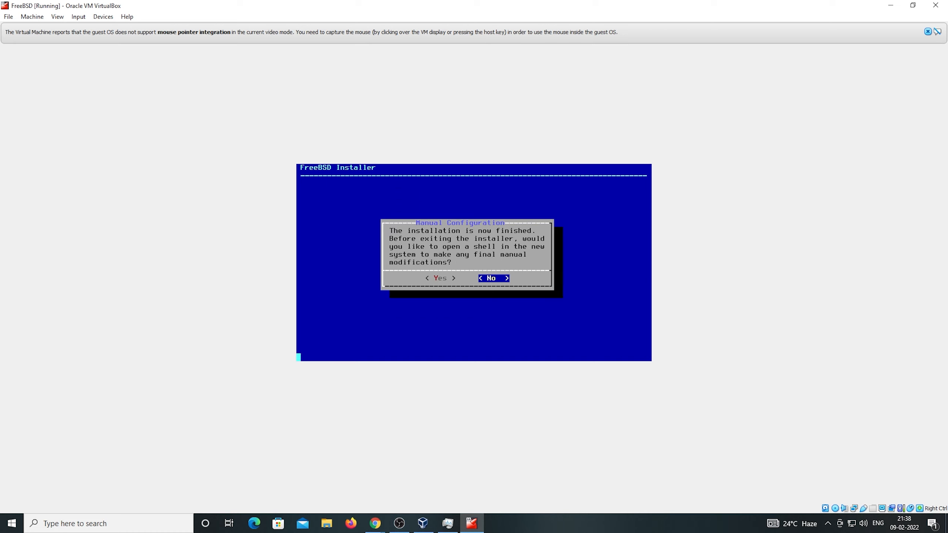
pyautogui.press('Return')
pyautogui.press('Return')
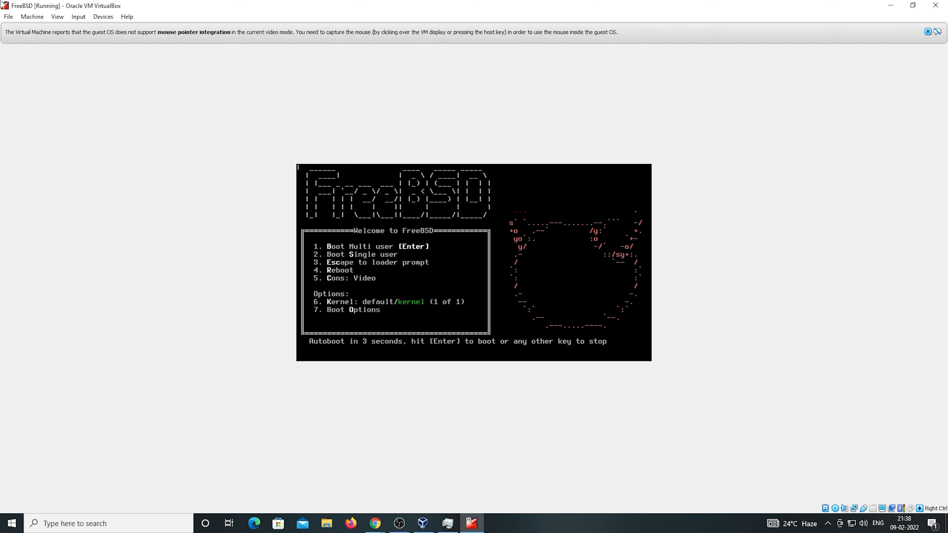
# Step: Power off the FreeBSD machine and remove the optical drive holding the FreeBSD-13.0-RELEASE ISO from its storage settings
pyautogui.click(942, 4)
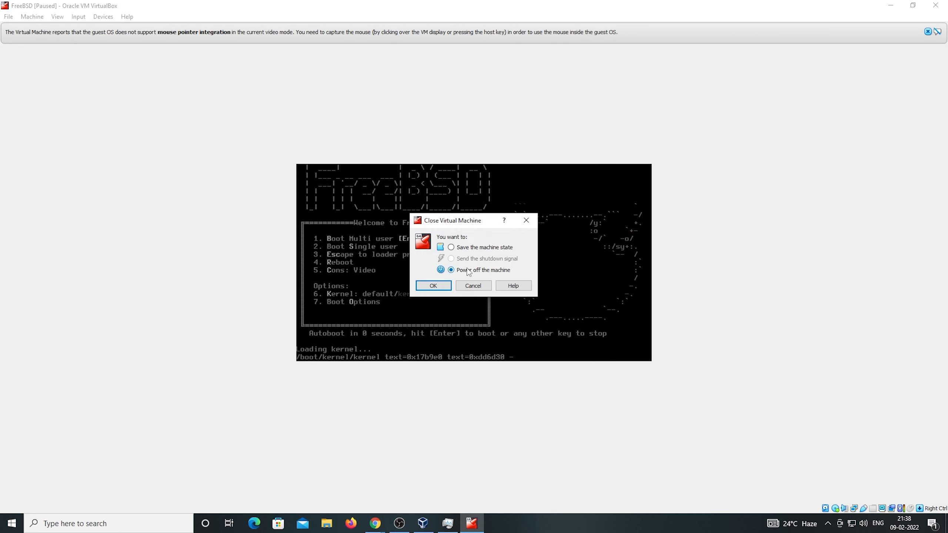
pyautogui.click(434, 285)
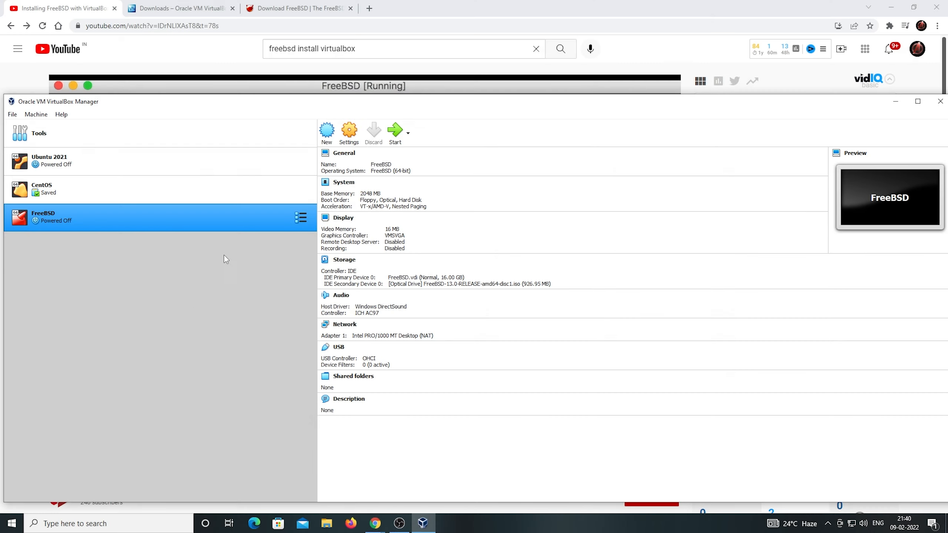
pyautogui.rightClick(168, 216)
pyautogui.click(181, 221)
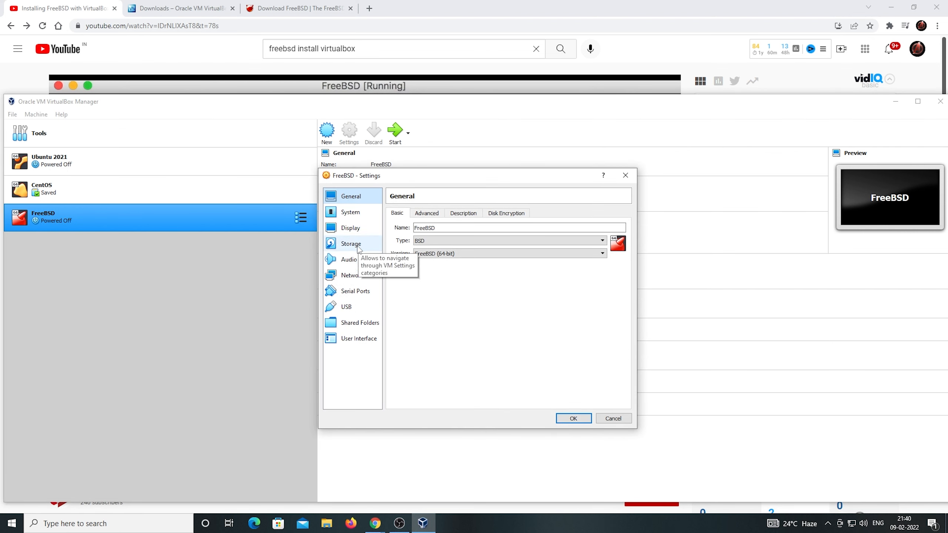
pyautogui.click(358, 248)
pyautogui.click(436, 248)
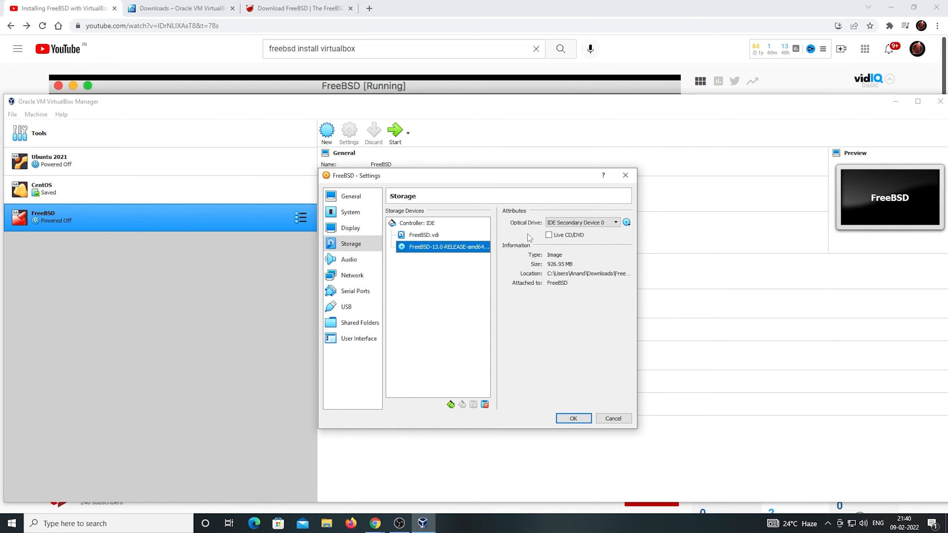
pyautogui.rightClick(437, 249)
pyautogui.click(456, 257)
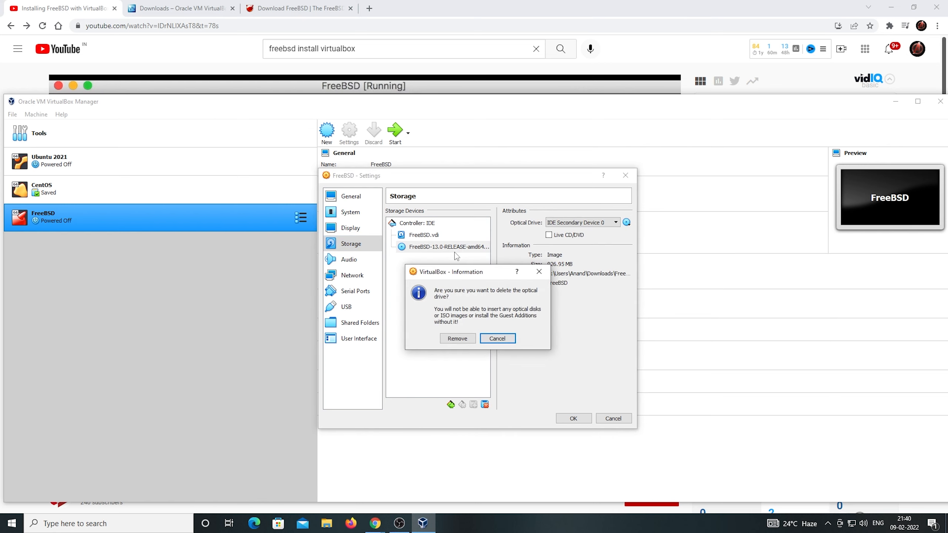
pyautogui.click(462, 340)
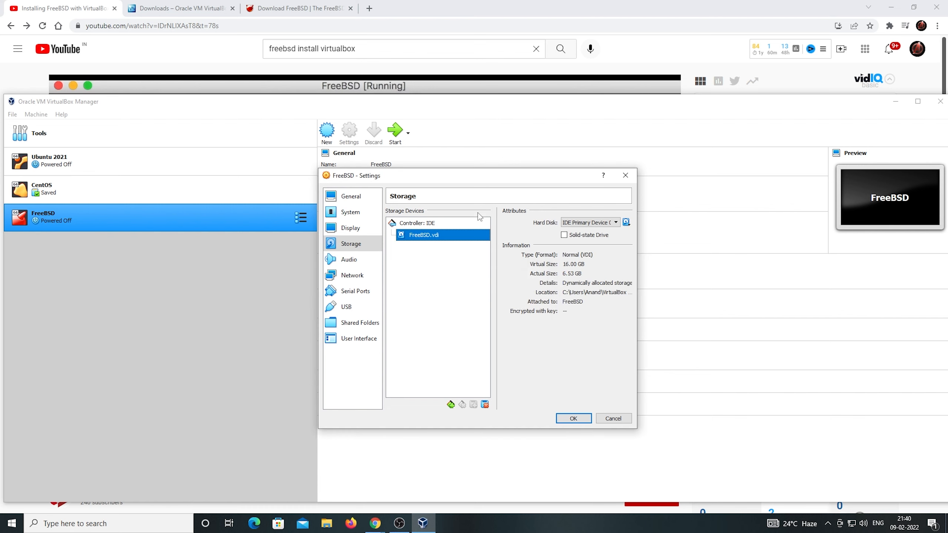
pyautogui.click(575, 419)
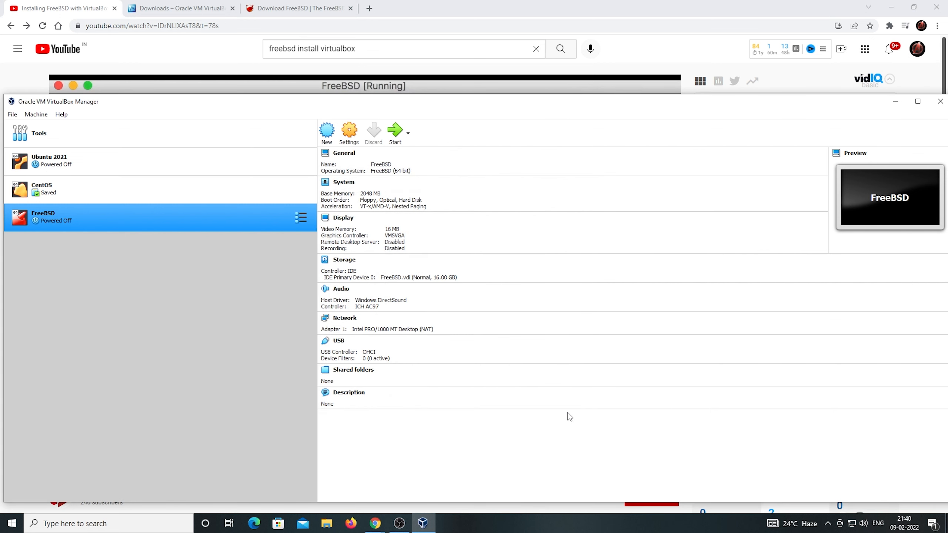
# Step: Start the FreeBSD machine from its hard disk and log in as user with the account password
pyautogui.click(394, 132)
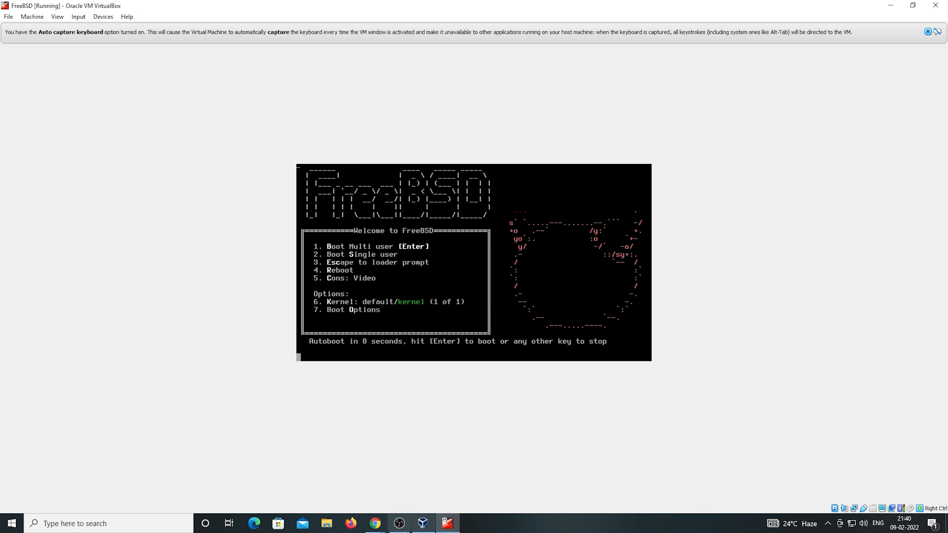
pyautogui.moveTo(375, 524)
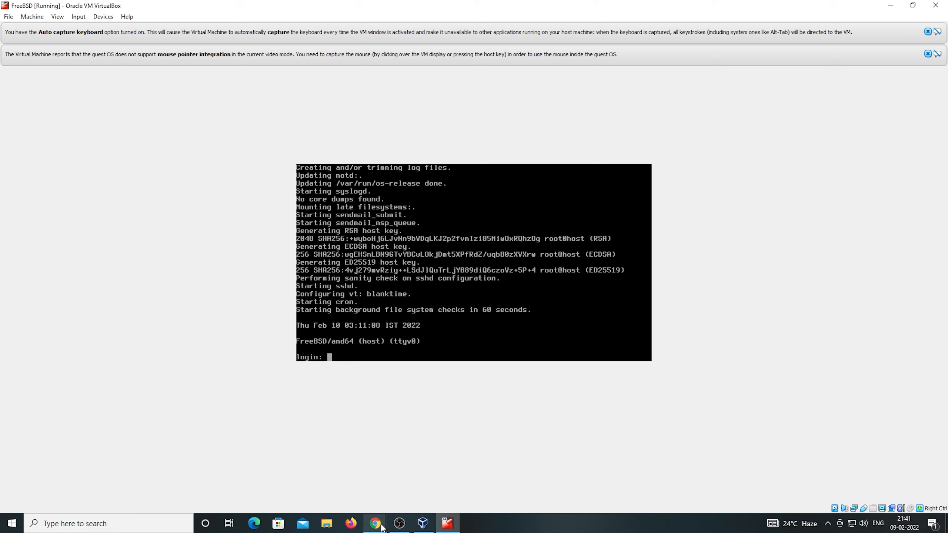
pyautogui.write('user')
pyautogui.press('Return')
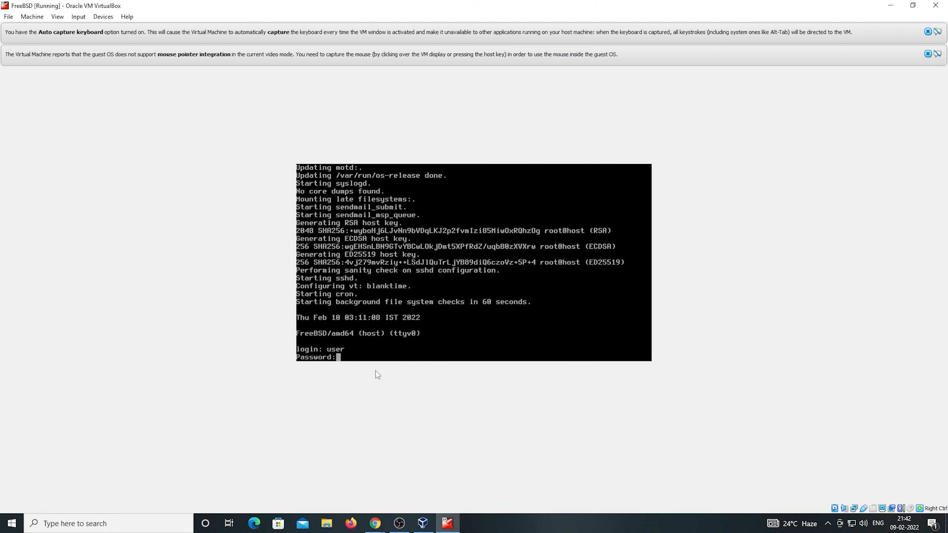
pyautogui.press('Return')
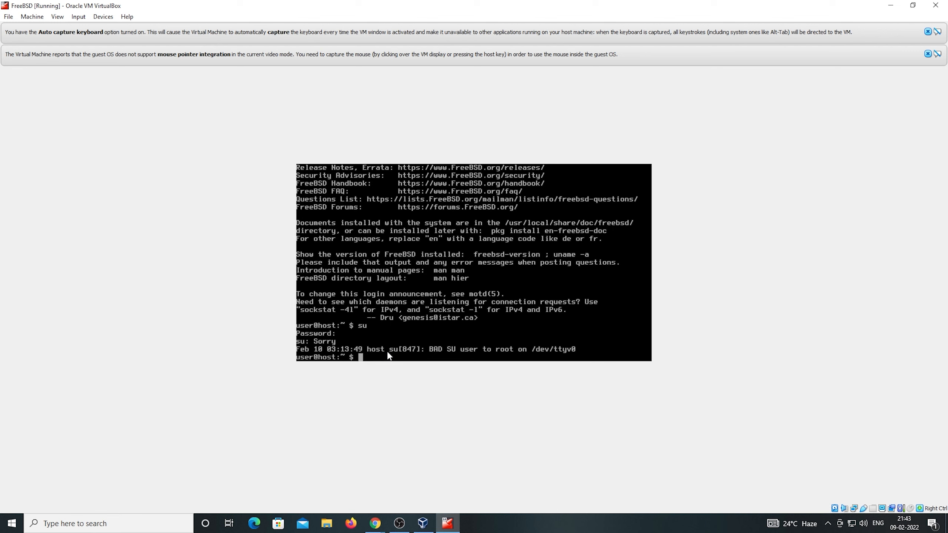
# Step: Switch to the root account with su and enter the root password
pyautogui.write('su')
pyautogui.press('Return')
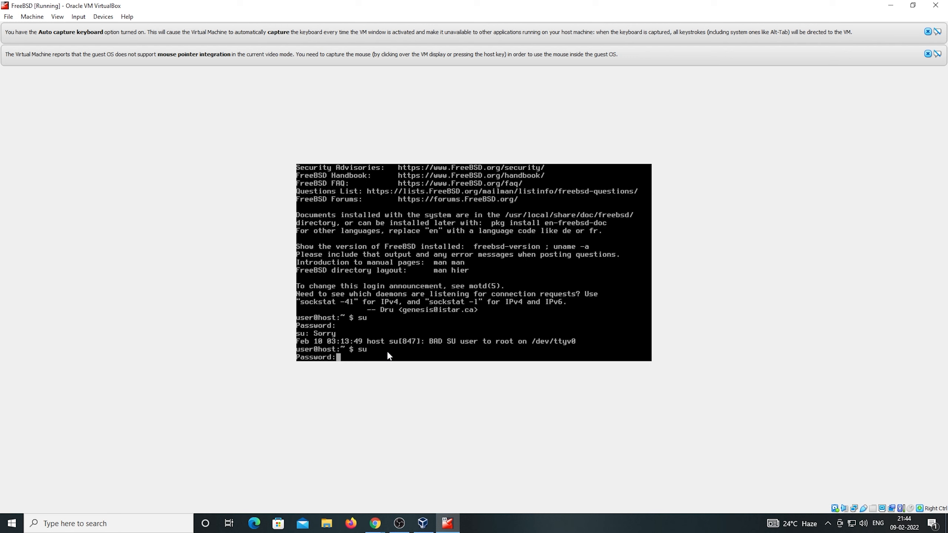
pyautogui.press('Return')
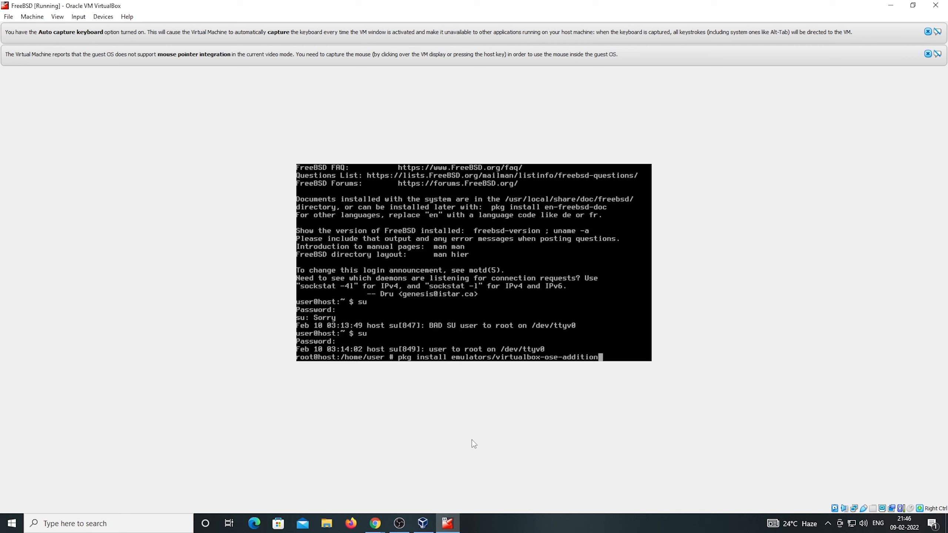
# Step: Install the emulators/virtualbox-ose-additions package with pkg, agreeing to fetch the package management tool and proceed with the installation
pyautogui.write('s')
pyautogui.press('Return')
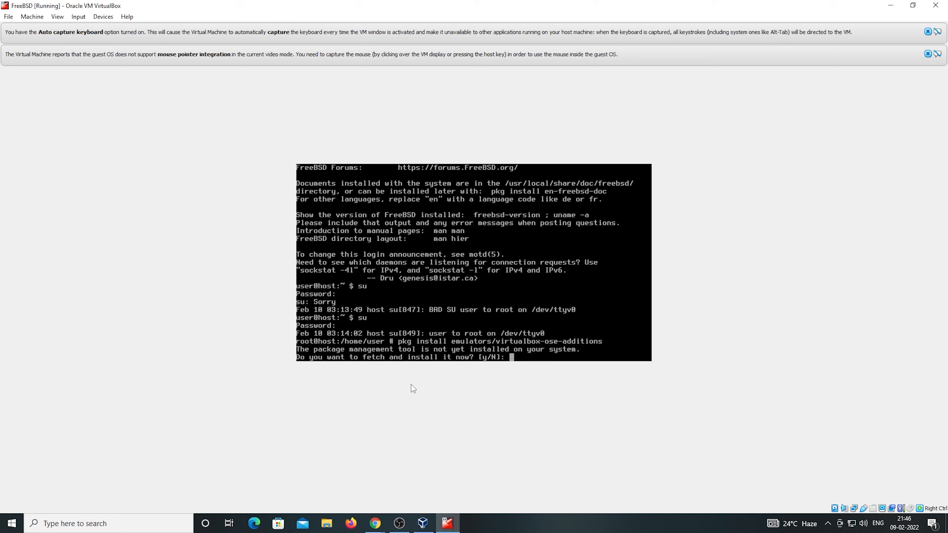
pyautogui.write('y')
pyautogui.press('Return')
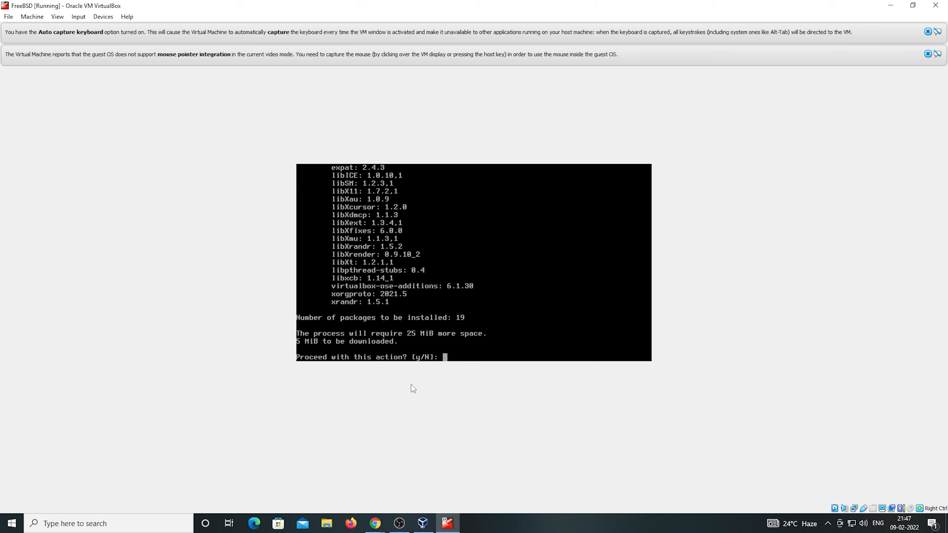
pyautogui.write('y')
pyautogui.press('Return')
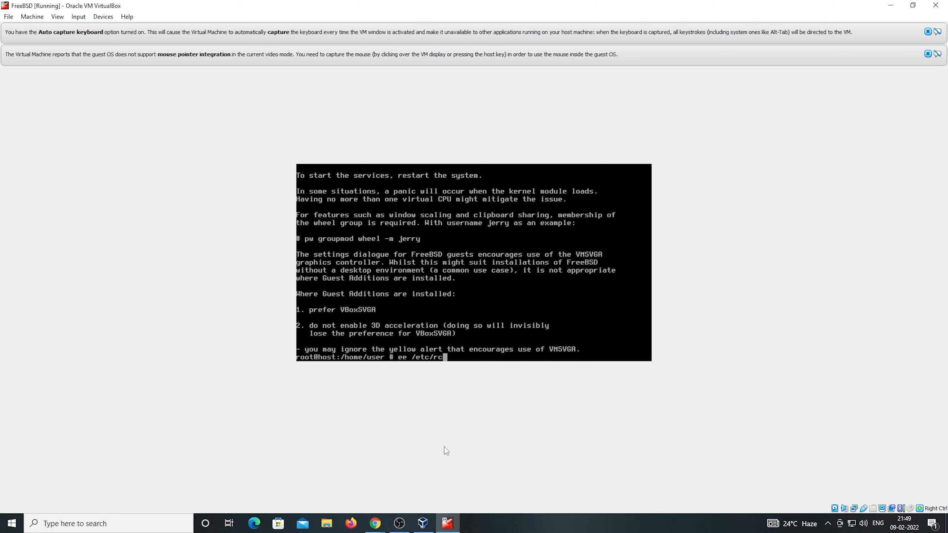
# Step: Edit /etc/rc.conf with ee to add vboxuser_enable="YES" and vboxservice_enable="YES", then save the changes and leave the editor
pyautogui.write('.conf')
pyautogui.press('Return')
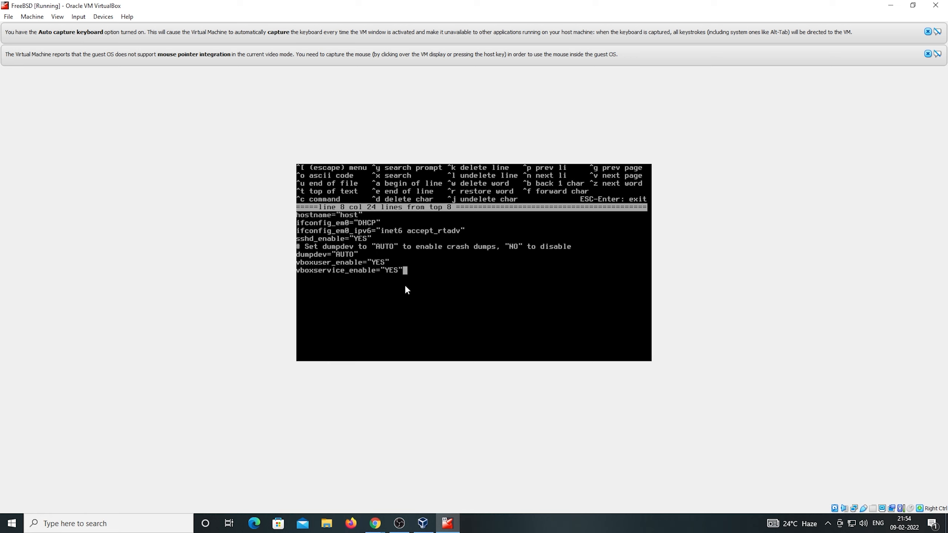
pyautogui.press('Escape')
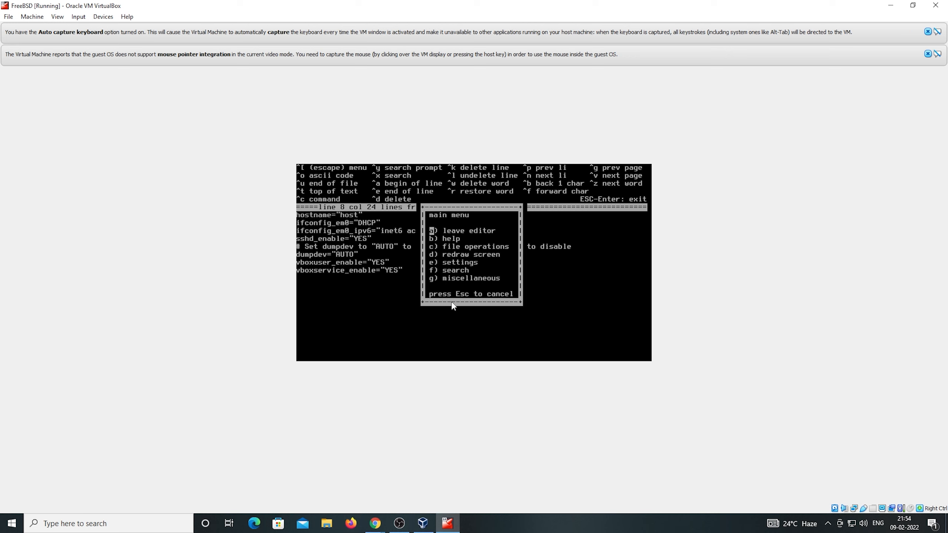
pyautogui.press('Return')
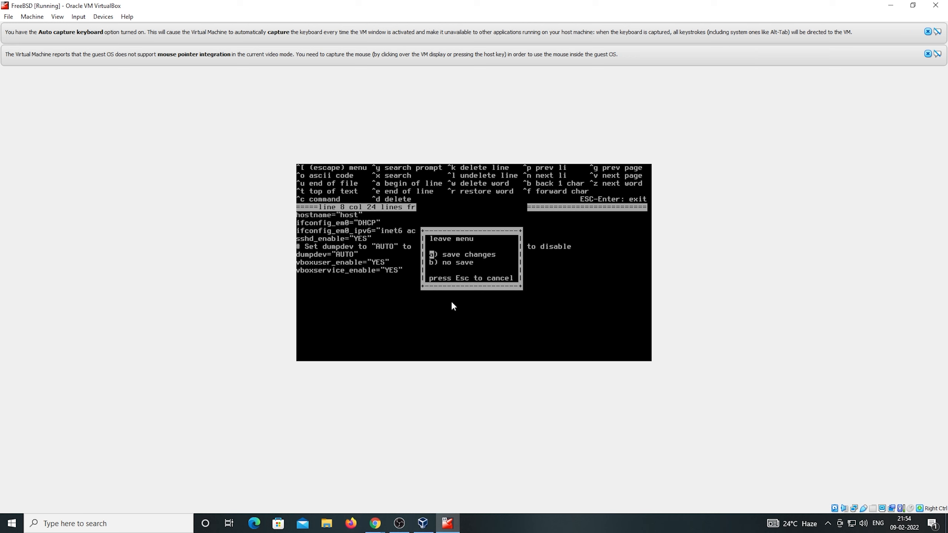
pyautogui.press('Return')
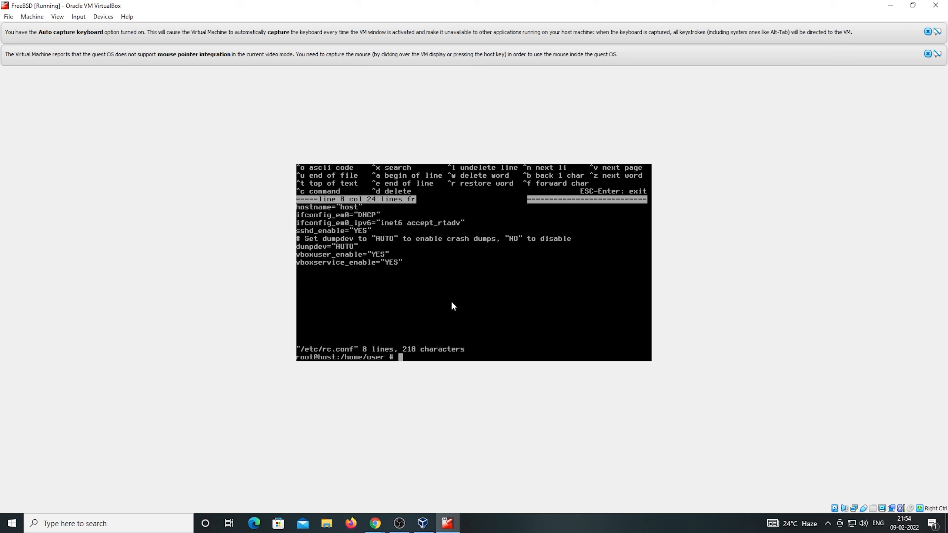